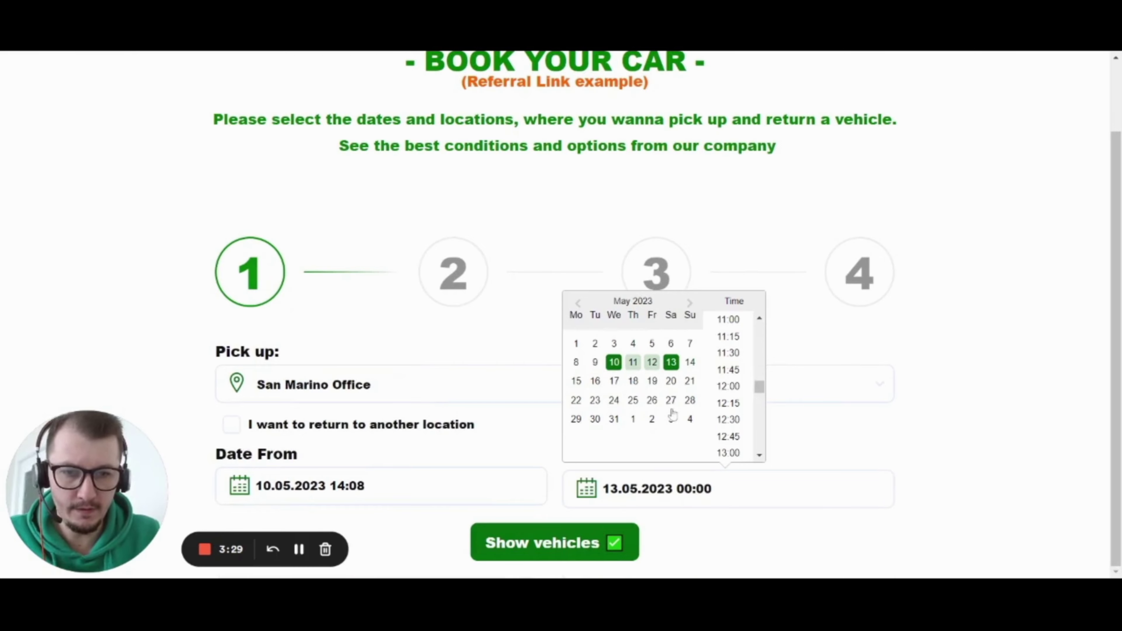
- Show the vehicles available for the chosen dates and book the Bugatti Chiron
{"action": "left_click", "coordinate": [623, 543]}
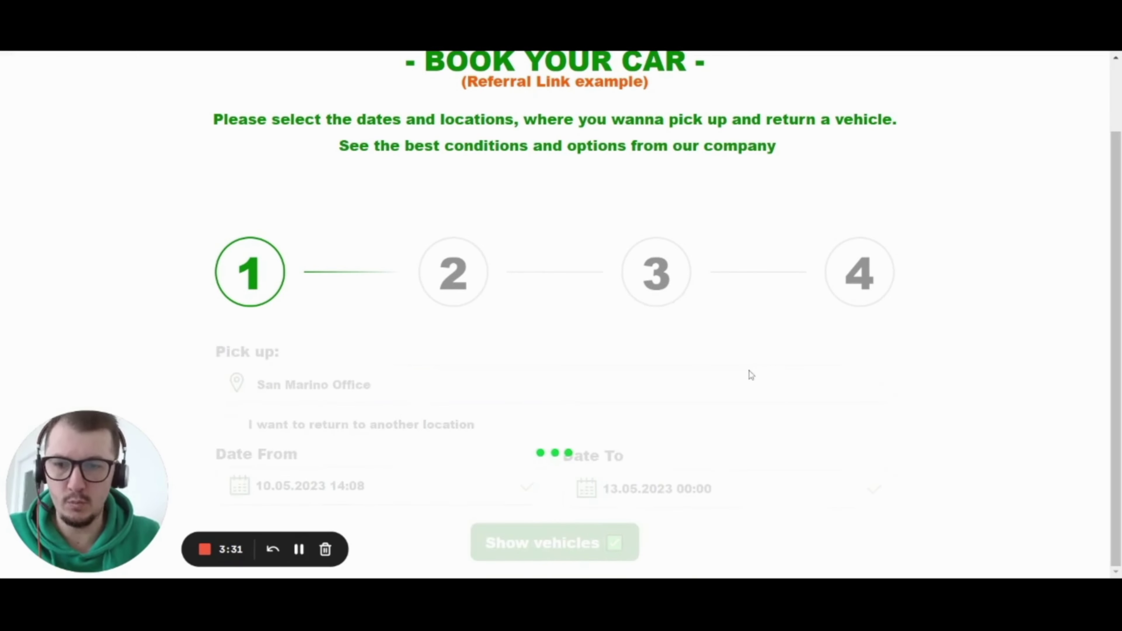
{"action": "scroll", "coordinate": [703, 365], "scroll_direction": "down", "scroll_amount": 3}
{"action": "scroll", "coordinate": [706, 345], "scroll_direction": "down", "scroll_amount": 10}
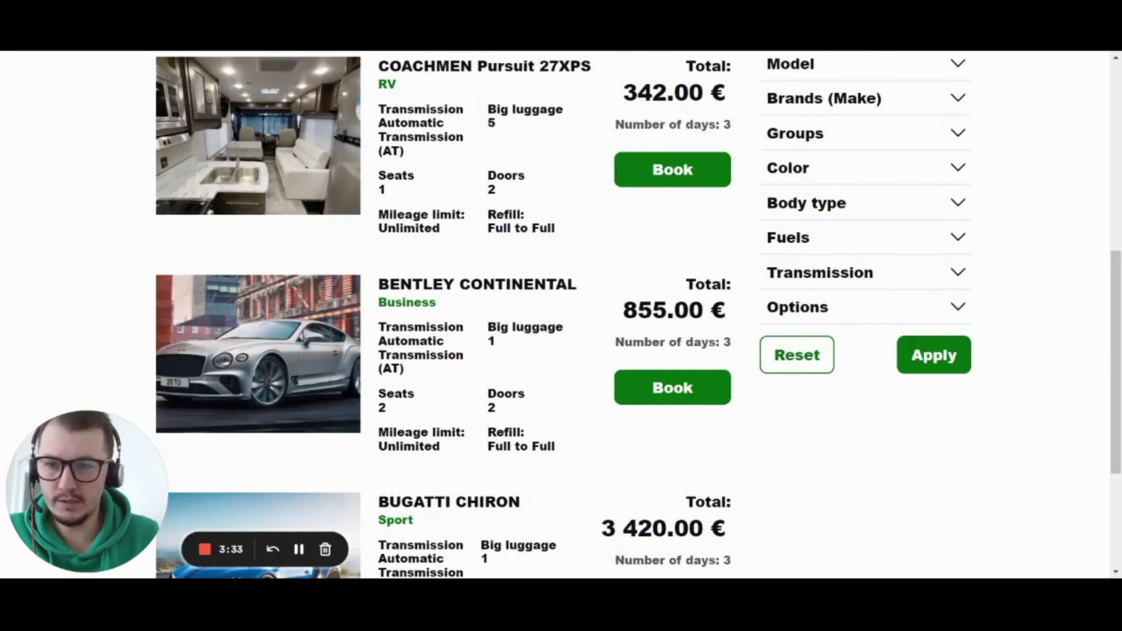
{"action": "left_click_drag", "start_coordinate": [333, 264], "coordinate": [537, 290]}
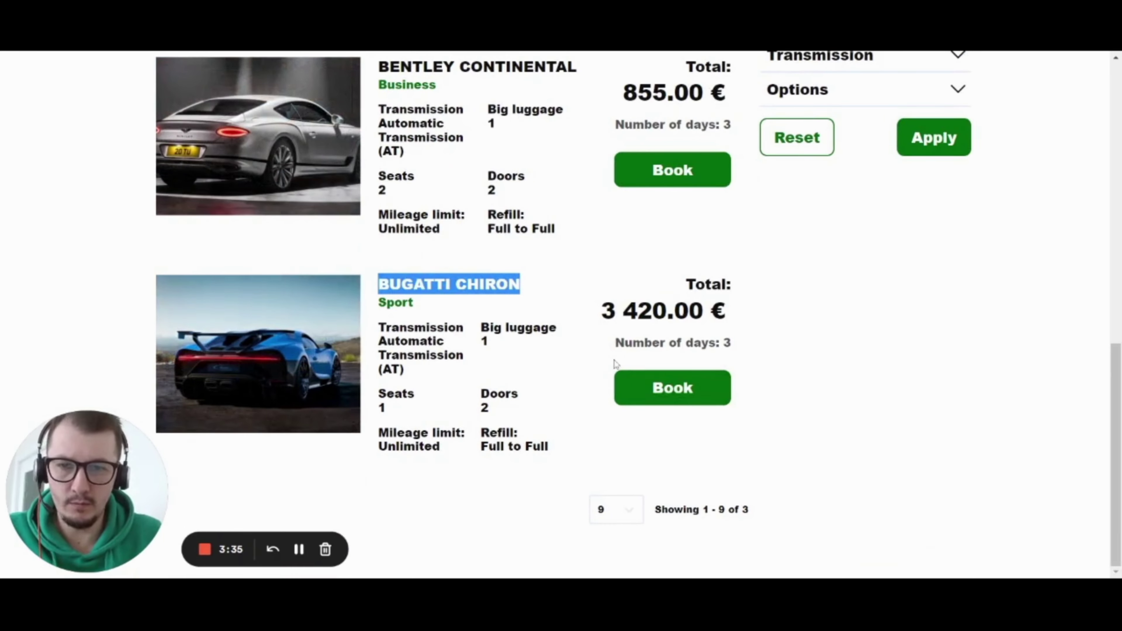
{"action": "left_click", "coordinate": [623, 377]}
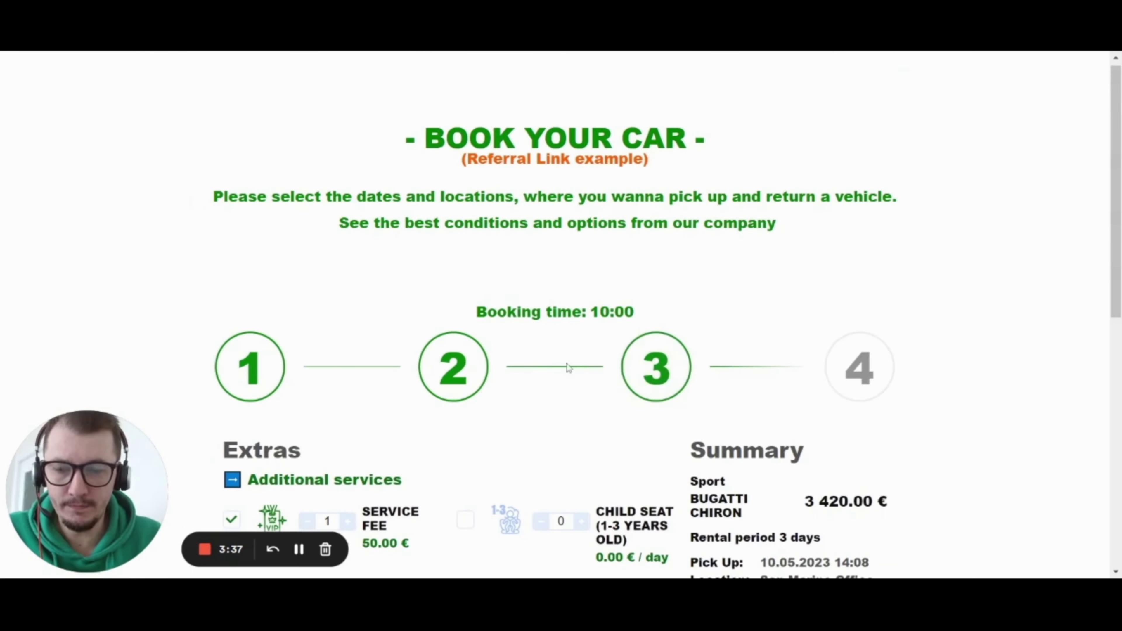
- Continue with the preset extras and enter the main driver's e-mail in the contact details
{"action": "scroll", "coordinate": [486, 385], "scroll_direction": "down", "scroll_amount": 10}
{"action": "left_click", "coordinate": [462, 494]}
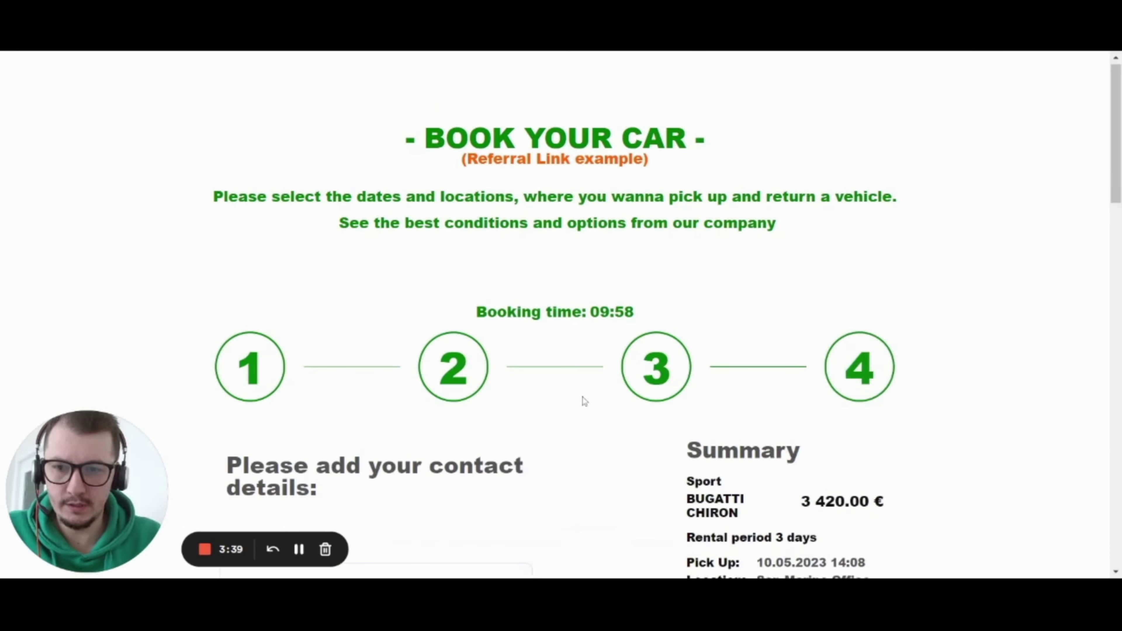
{"action": "scroll", "coordinate": [581, 401], "scroll_direction": "down", "scroll_amount": 5}
{"action": "left_click", "coordinate": [233, 368]}
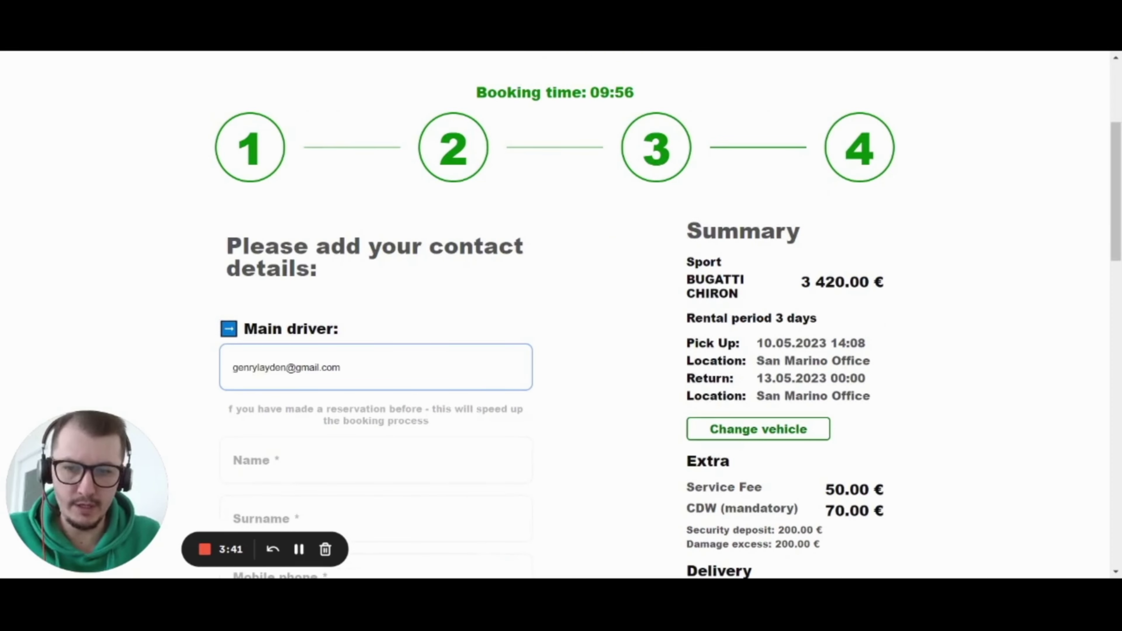
{"action": "key", "text": "ctrl+v"}
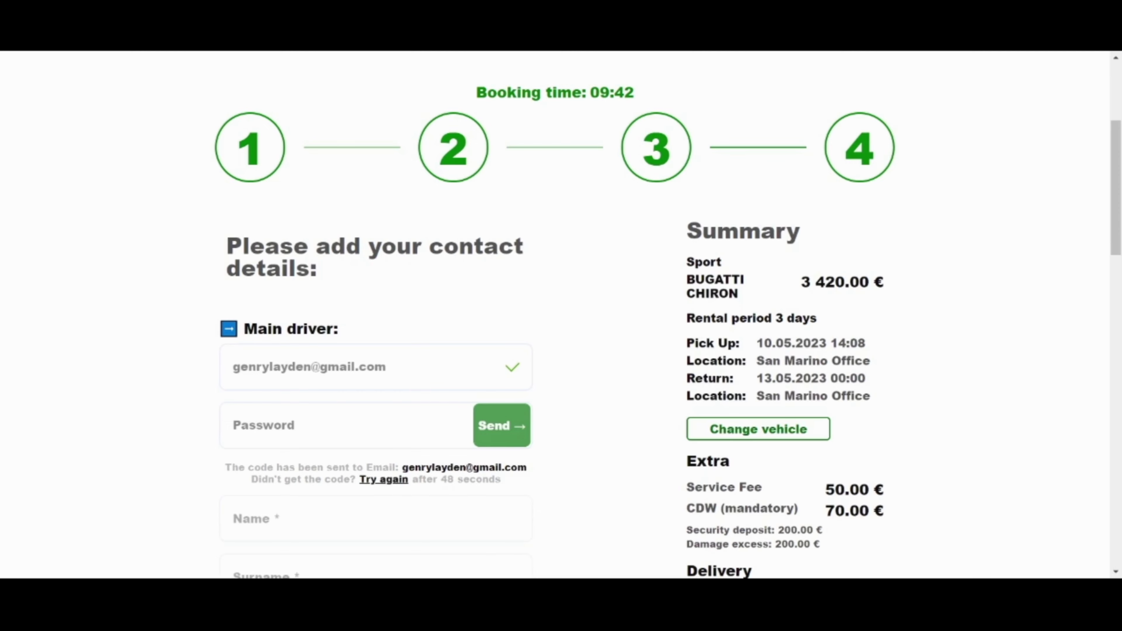
- Paste the e-mailed code into the main driver's Password field and send it
{"action": "left_click", "coordinate": [460, 425]}
{"action": "key", "text": "ctrl+v"}
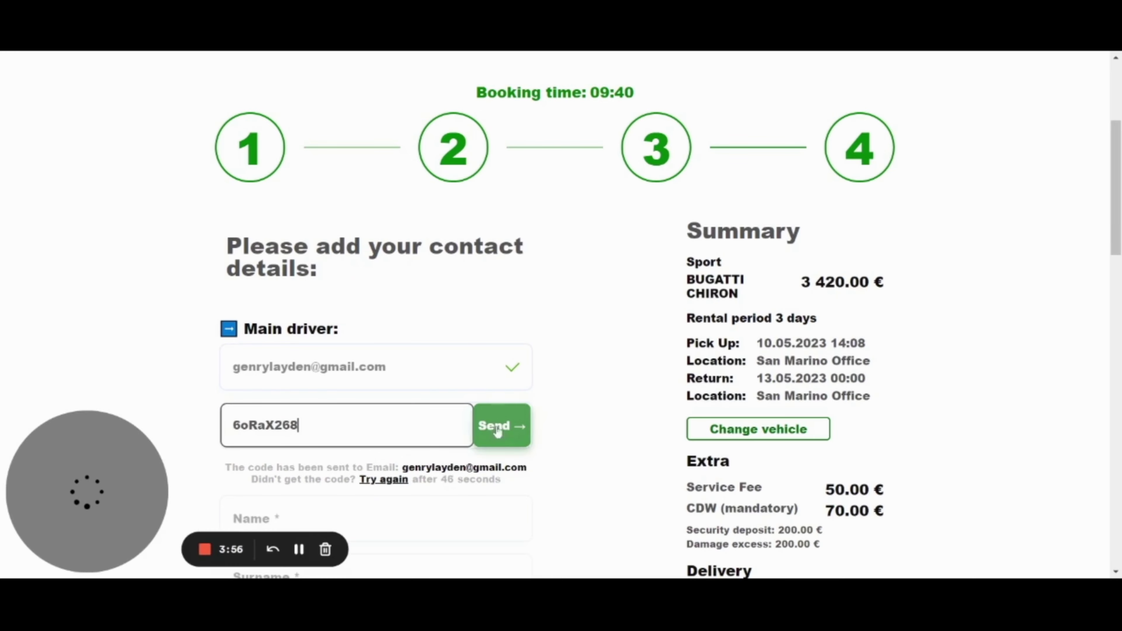
{"action": "left_click", "coordinate": [502, 425]}
- Examine the prefilled driver details, the summary's total price, the license data, the promocode section and the payment options
{"action": "scroll", "coordinate": [594, 275], "scroll_direction": "down", "scroll_amount": 10}
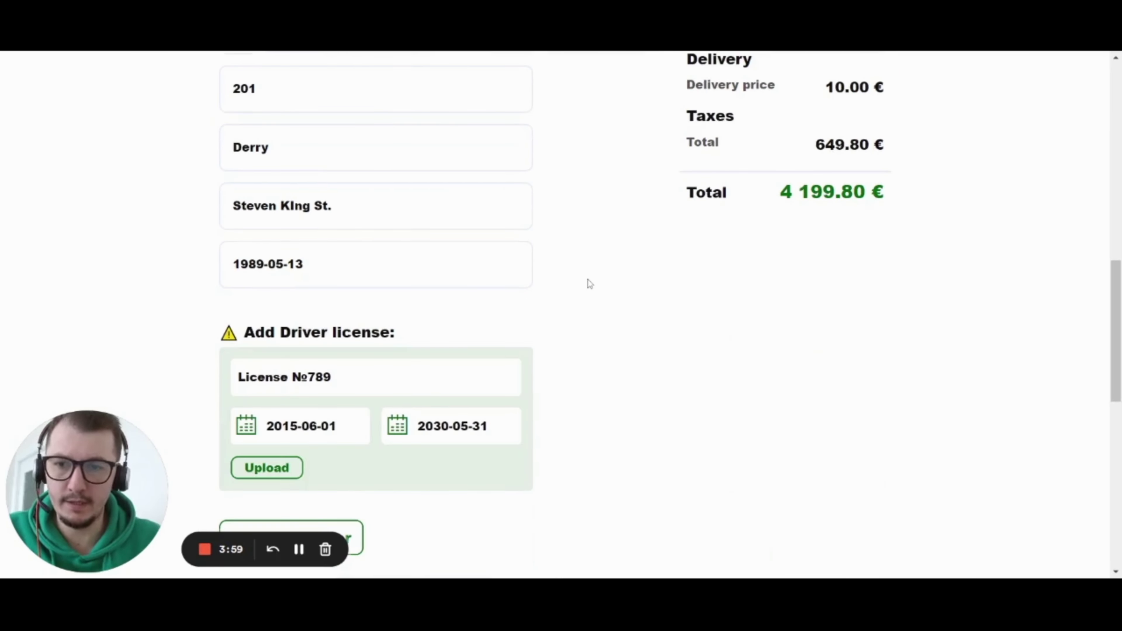
{"action": "scroll", "coordinate": [590, 282], "scroll_direction": "up", "scroll_amount": 2}
{"action": "left_click_drag", "start_coordinate": [780, 265], "coordinate": [897, 266]}
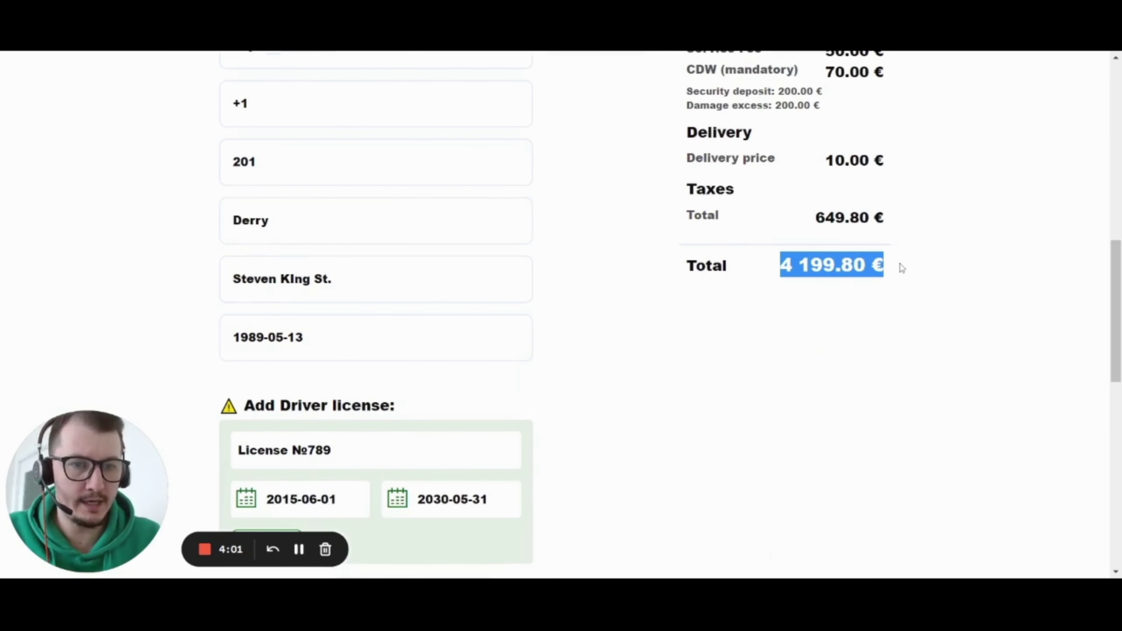
{"action": "scroll", "coordinate": [815, 363], "scroll_direction": "up", "scroll_amount": 8}
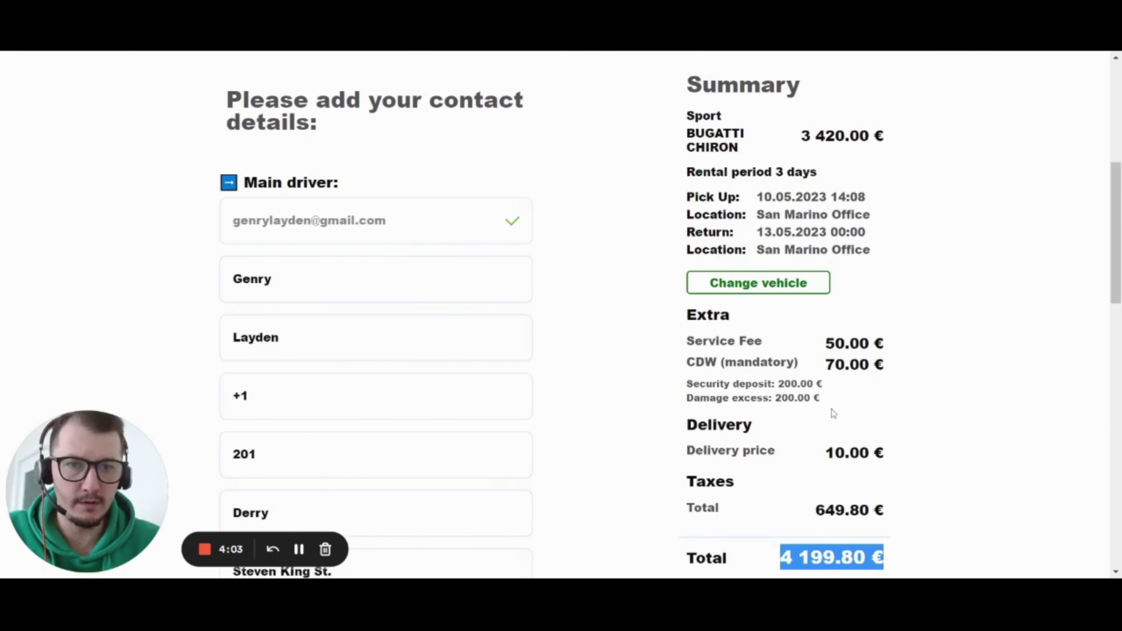
{"action": "scroll", "coordinate": [724, 353], "scroll_direction": "down", "scroll_amount": 8}
{"action": "scroll", "coordinate": [569, 328], "scroll_direction": "down", "scroll_amount": 6}
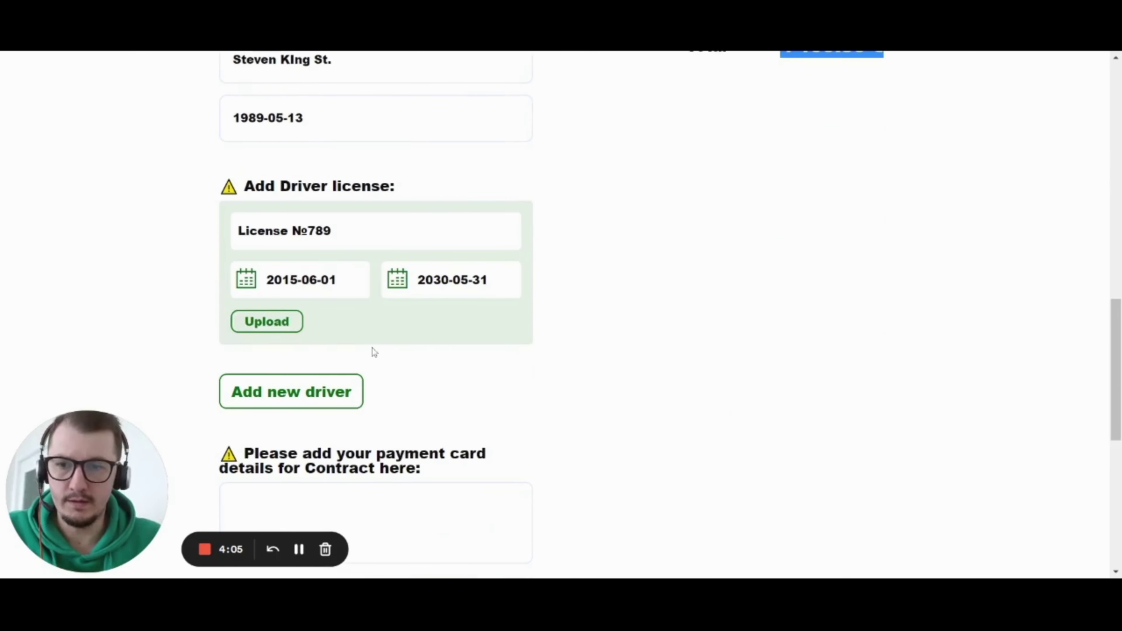
{"action": "scroll", "coordinate": [561, 314], "scroll_direction": "down", "scroll_amount": 8}
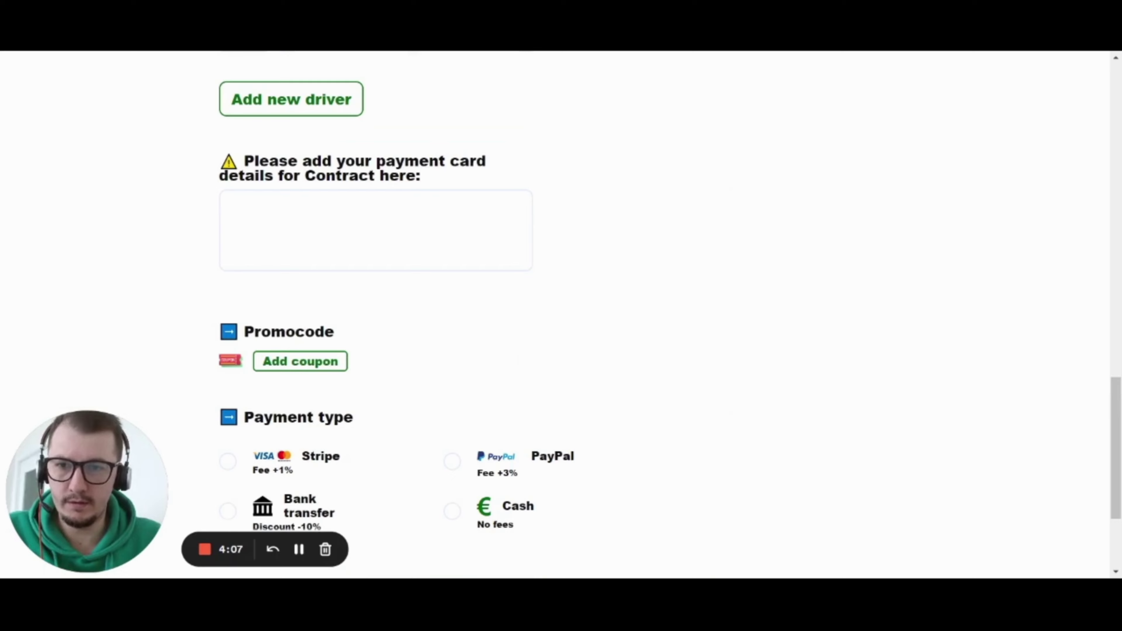
{"action": "left_click_drag", "start_coordinate": [255, 332], "coordinate": [363, 331]}
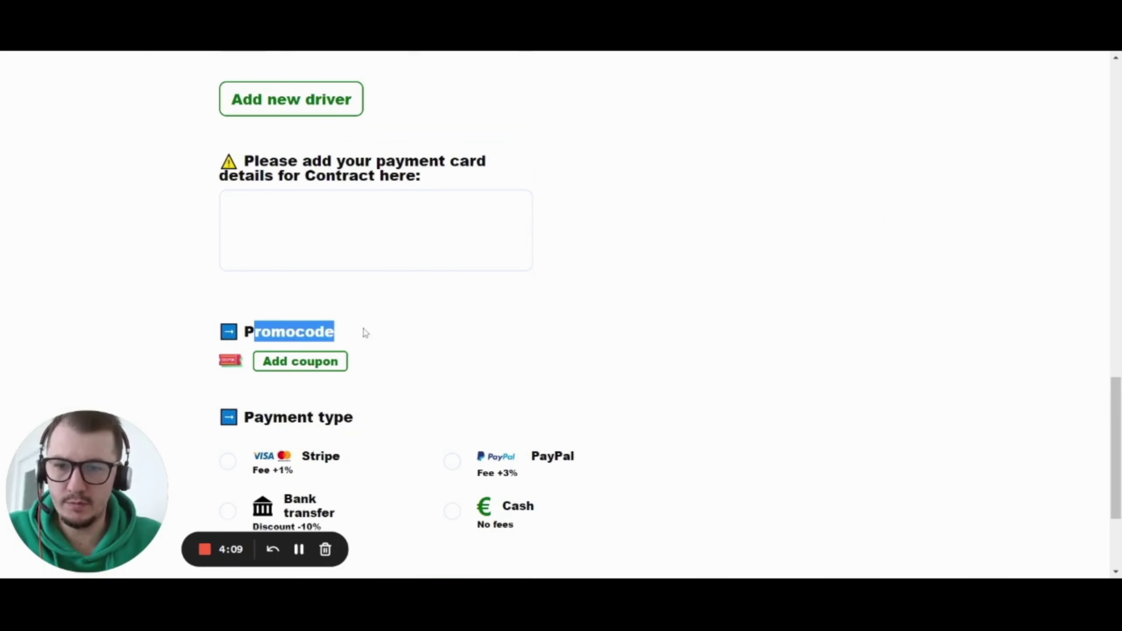
{"action": "scroll", "coordinate": [517, 319], "scroll_direction": "down", "scroll_amount": 5}
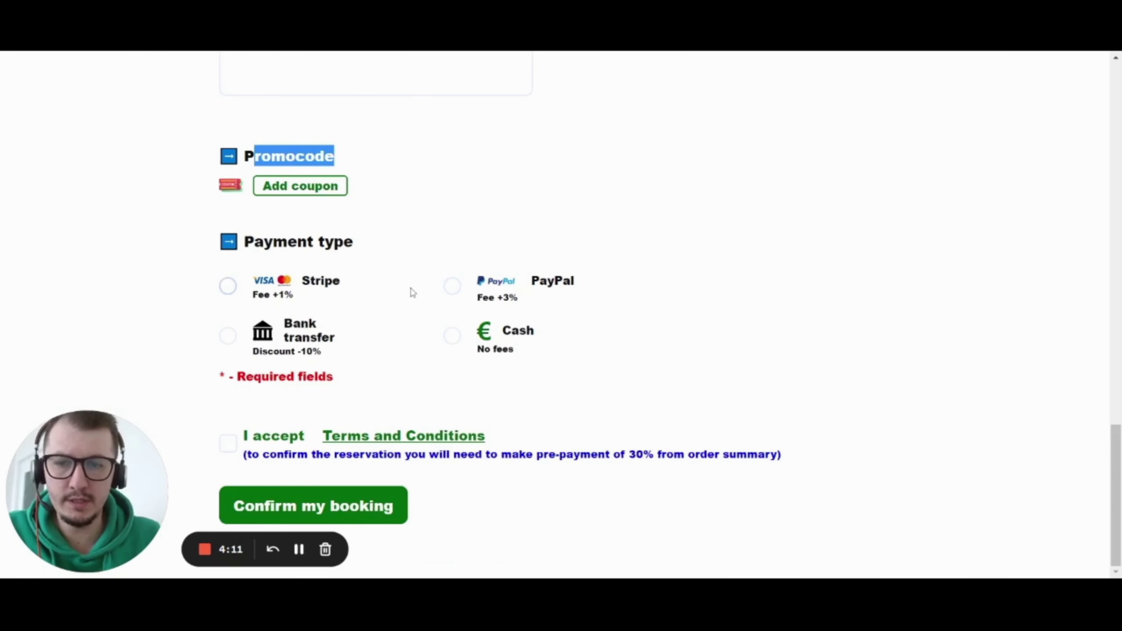
- Choose Stripe as the payment type and check its fee against the card line and total in the summary
{"action": "left_click", "coordinate": [228, 287]}
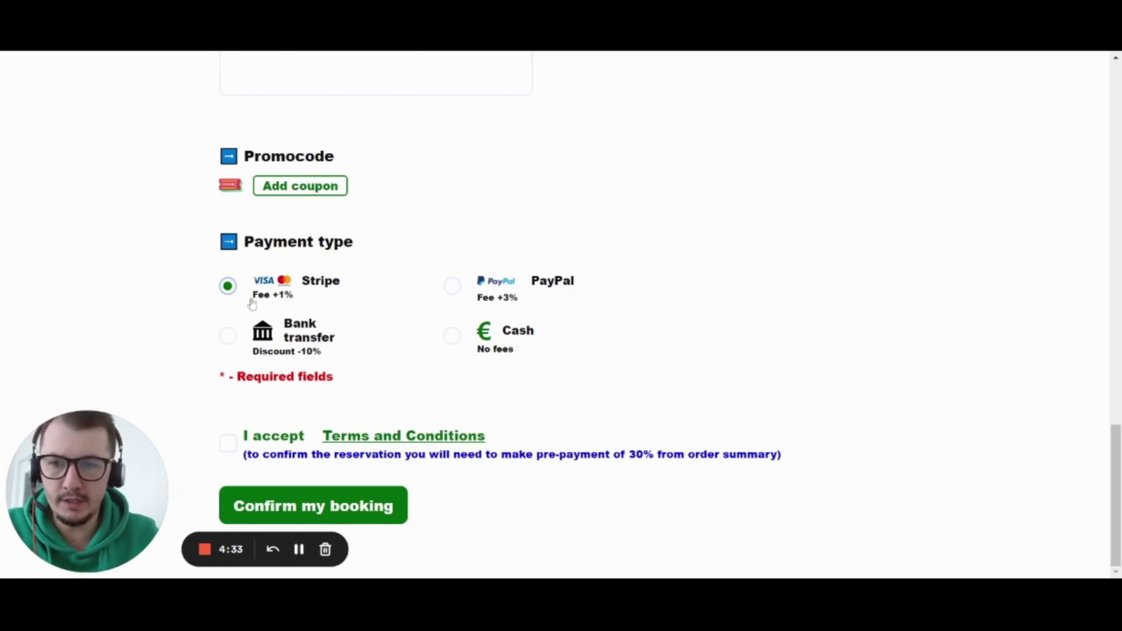
{"action": "left_click_drag", "start_coordinate": [251, 296], "coordinate": [290, 302]}
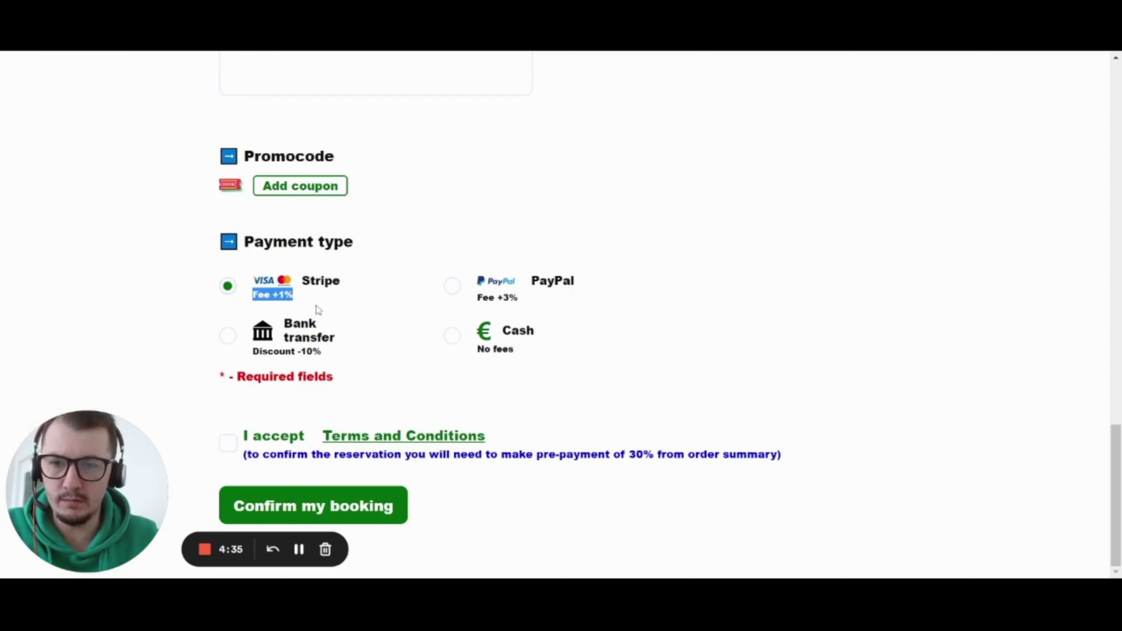
{"action": "scroll", "coordinate": [586, 310], "scroll_direction": "up", "scroll_amount": 5}
{"action": "scroll", "coordinate": [279, 433], "scroll_direction": "down", "scroll_amount": 4}
{"action": "scroll", "coordinate": [741, 328], "scroll_direction": "up", "scroll_amount": 9}
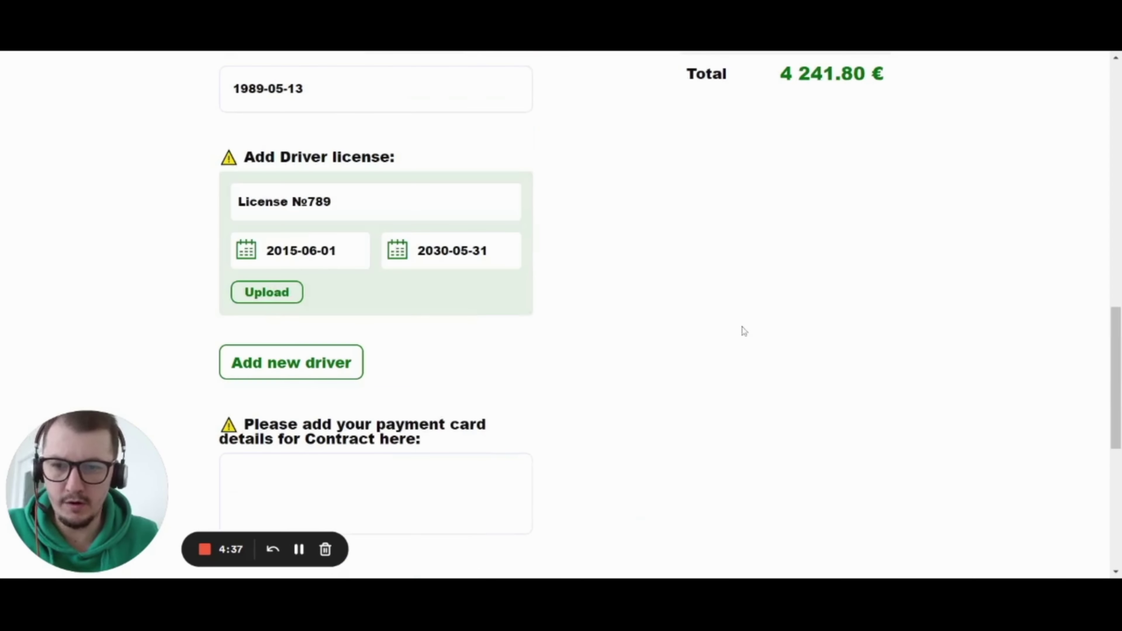
{"action": "left_click_drag", "start_coordinate": [686, 175], "coordinate": [890, 177]}
{"action": "scroll", "coordinate": [892, 179], "scroll_direction": "down", "scroll_amount": 6}
{"action": "scroll", "coordinate": [891, 180], "scroll_direction": "down", "scroll_amount": 3}
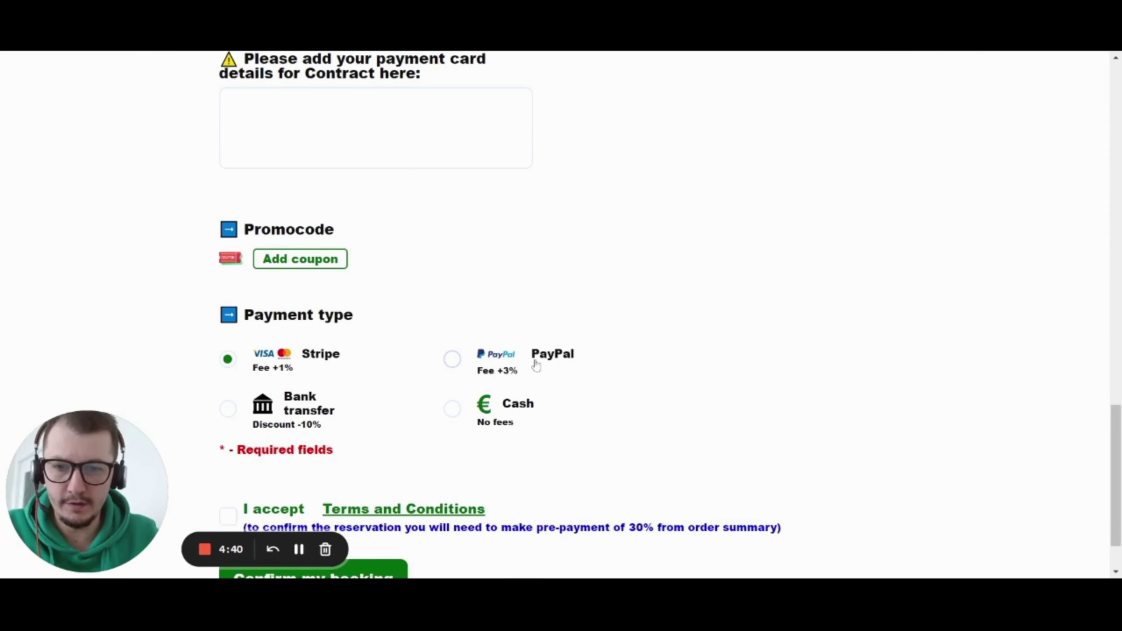
- Compare the PayPal fee with the card fee, switch the payment type to PayPal and check the summary
{"action": "left_click_drag", "start_coordinate": [477, 374], "coordinate": [522, 375]}
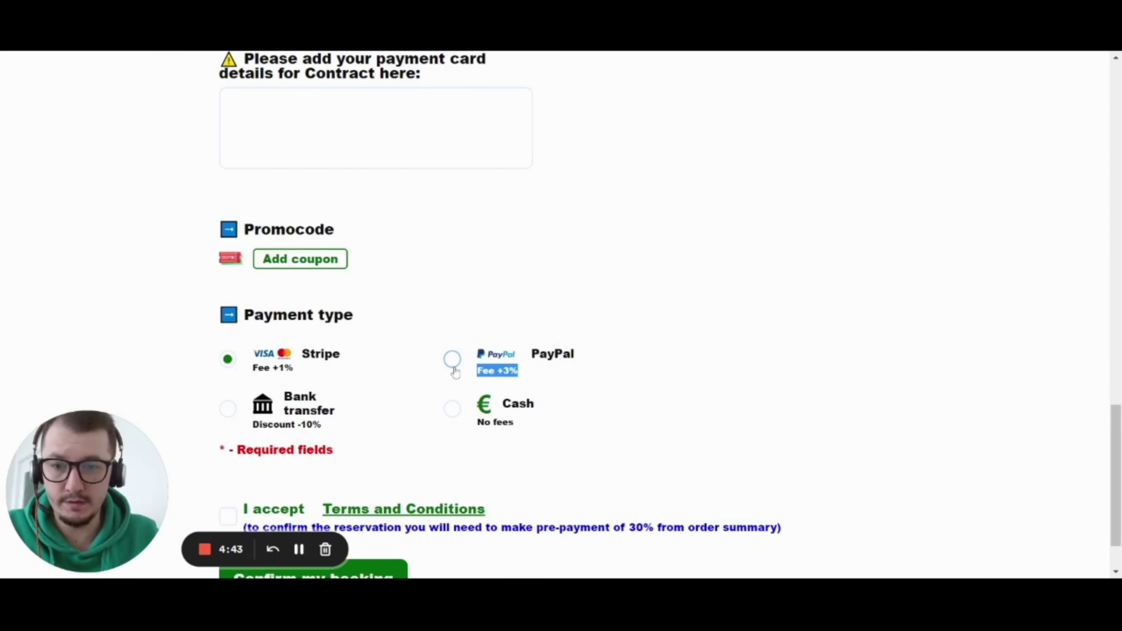
{"action": "scroll", "coordinate": [809, 316], "scroll_direction": "up", "scroll_amount": 8}
{"action": "left_click_drag", "start_coordinate": [844, 265], "coordinate": [882, 248]}
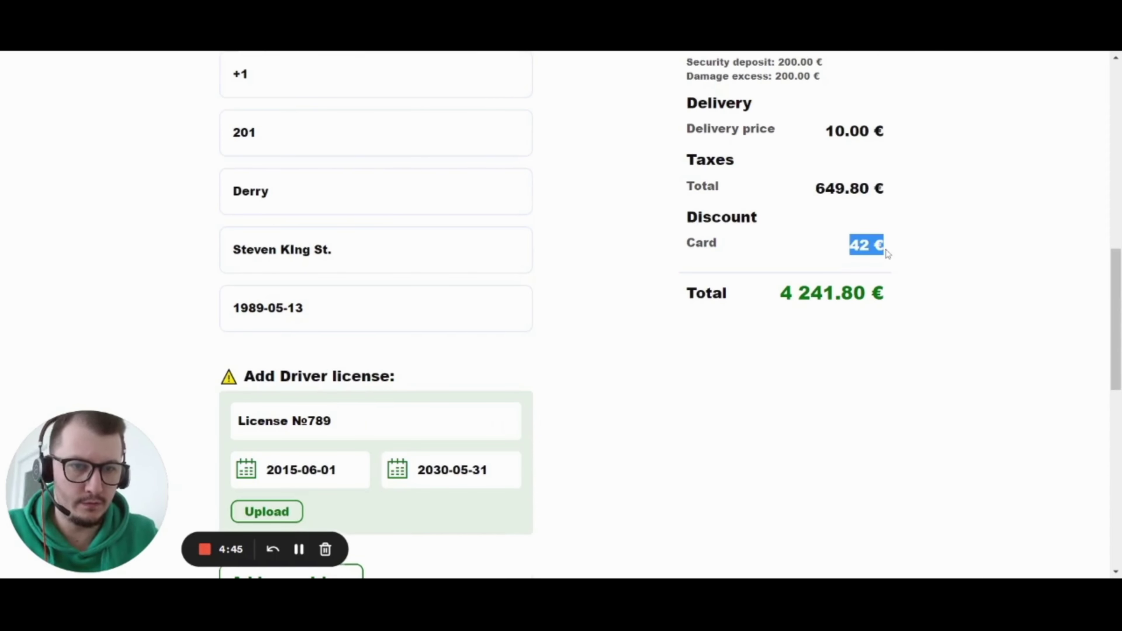
{"action": "scroll", "coordinate": [882, 254], "scroll_direction": "down", "scroll_amount": 10}
{"action": "left_click", "coordinate": [453, 360]}
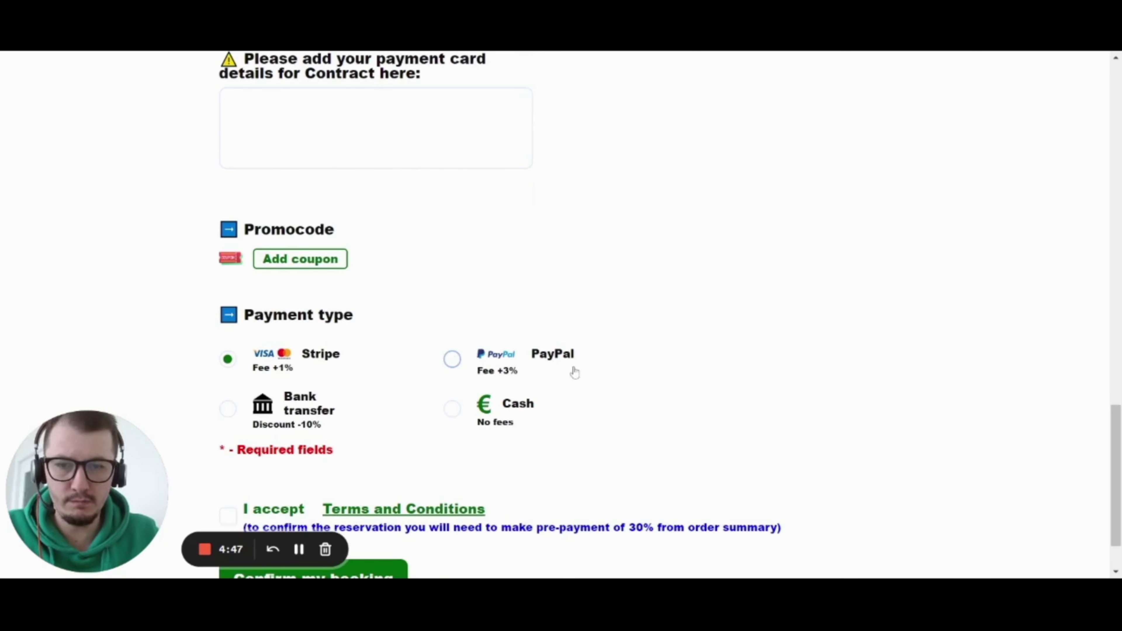
{"action": "scroll", "coordinate": [636, 366], "scroll_direction": "up", "scroll_amount": 9}
{"action": "left_click_drag", "start_coordinate": [815, 172], "coordinate": [886, 172]}
{"action": "left_click_drag", "start_coordinate": [686, 170], "coordinate": [800, 170]}
{"action": "scroll", "coordinate": [786, 199], "scroll_direction": "down", "scroll_amount": 6}
{"action": "scroll", "coordinate": [746, 289], "scroll_direction": "down", "scroll_amount": 3}
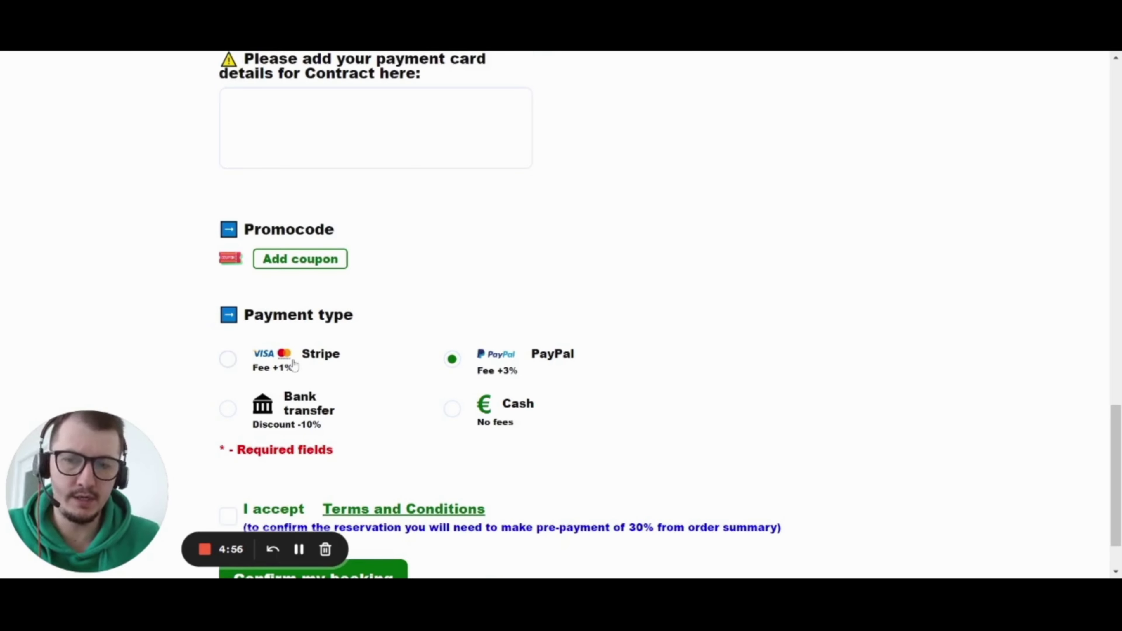
- Confirm the booking with Stripe payment and the Terms and Conditions accepted, and check the amount on the payment page
{"action": "left_click", "coordinate": [228, 359]}
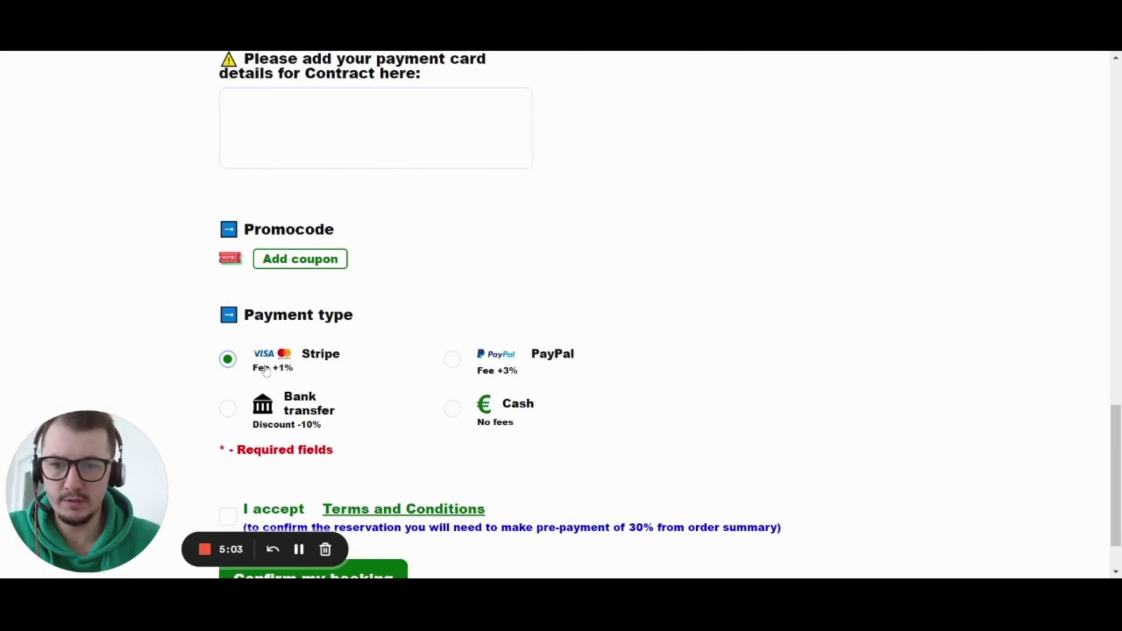
{"action": "scroll", "coordinate": [446, 360], "scroll_direction": "down", "scroll_amount": 2}
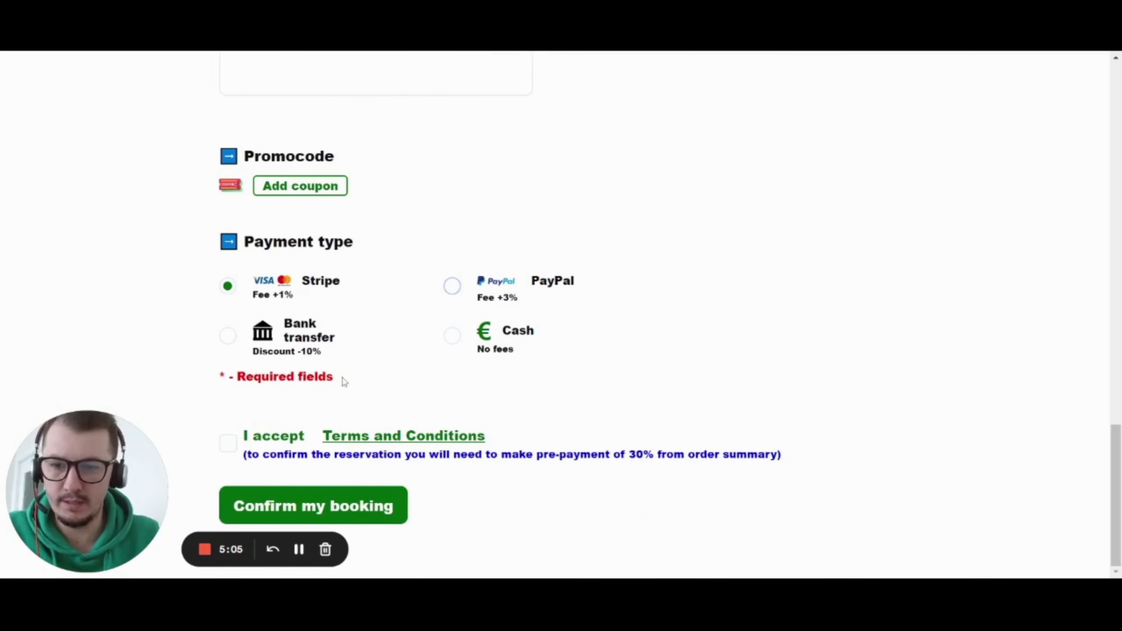
{"action": "left_click", "coordinate": [228, 442]}
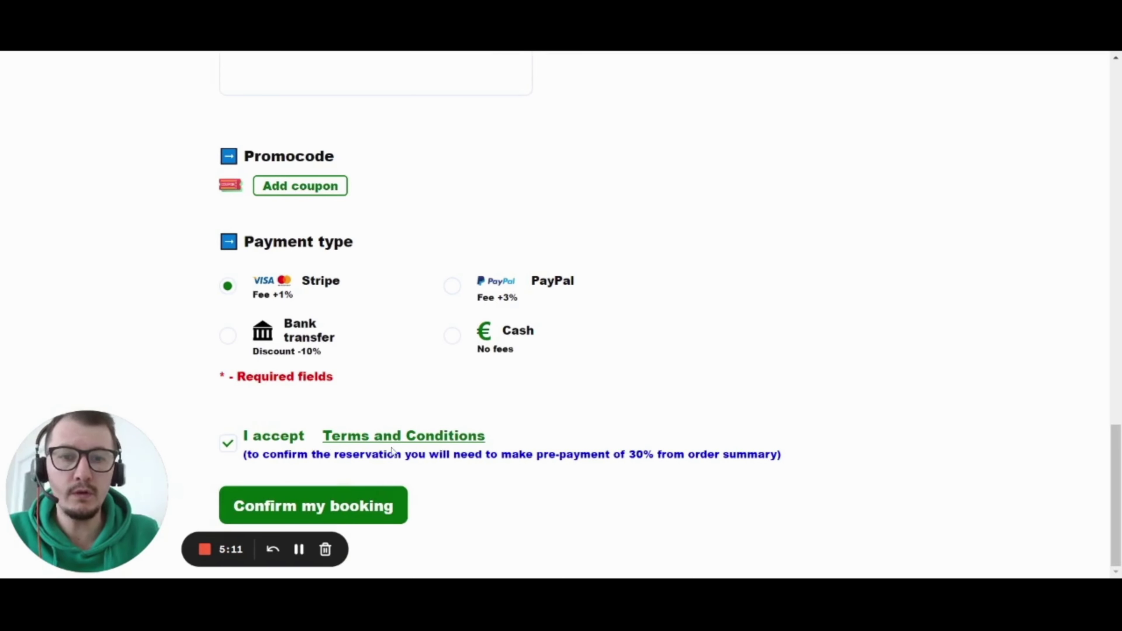
{"action": "left_click", "coordinate": [347, 508]}
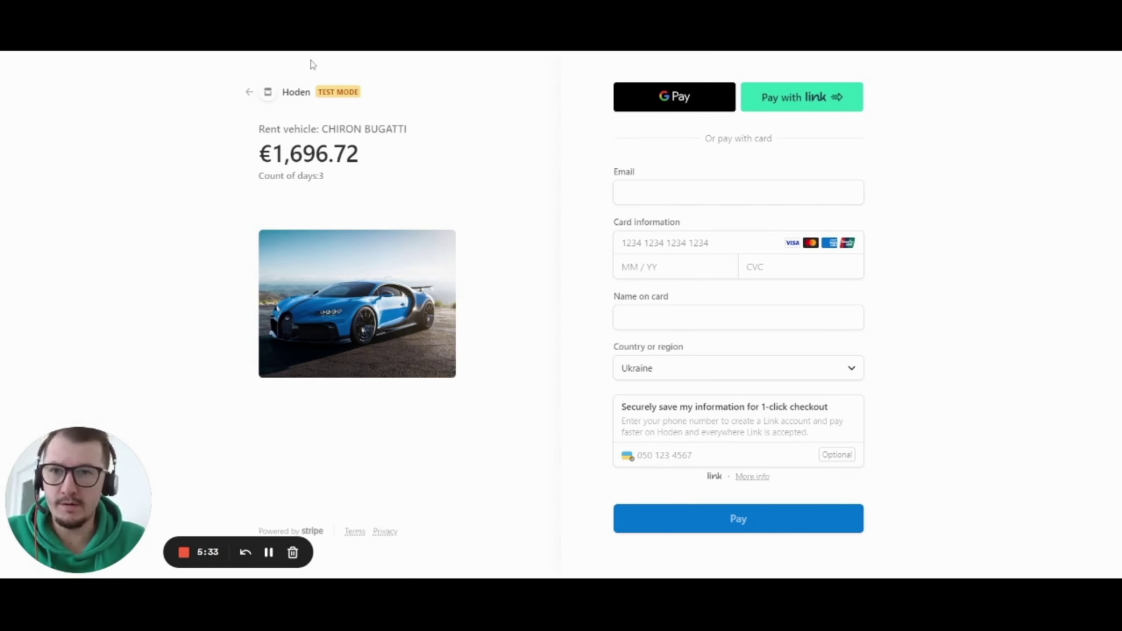
{"action": "left_click_drag", "start_coordinate": [272, 153], "coordinate": [379, 157]}
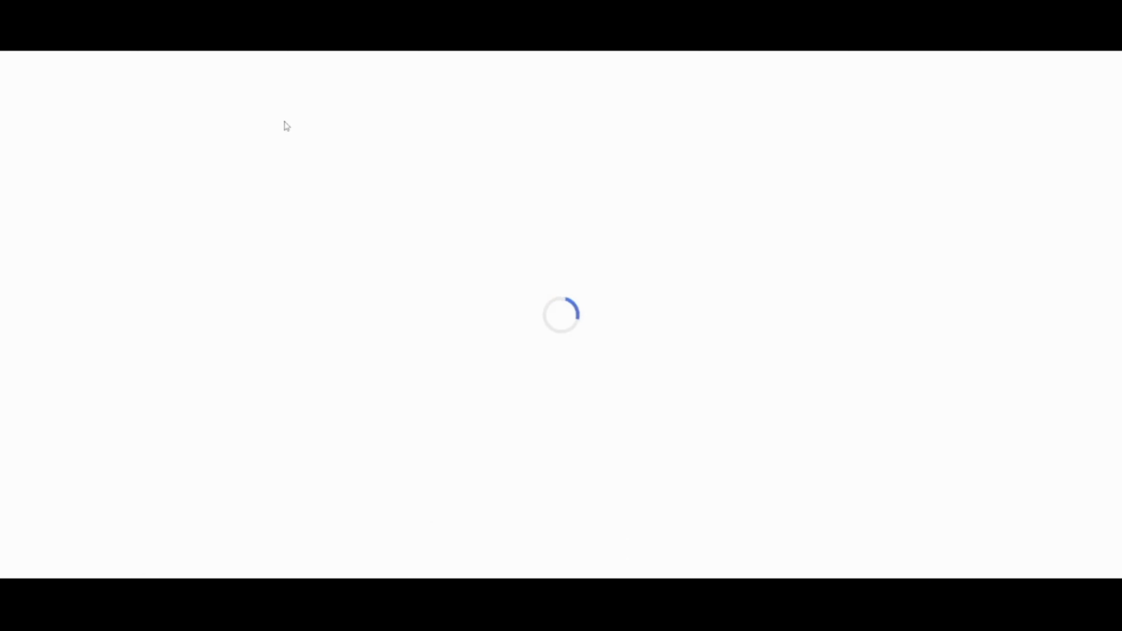
- Switch to the Rentsyst admin and open the new Bugatti Chiron reservation from the reservations list for editing
{"action": "left_click", "coordinate": [389, 150]}
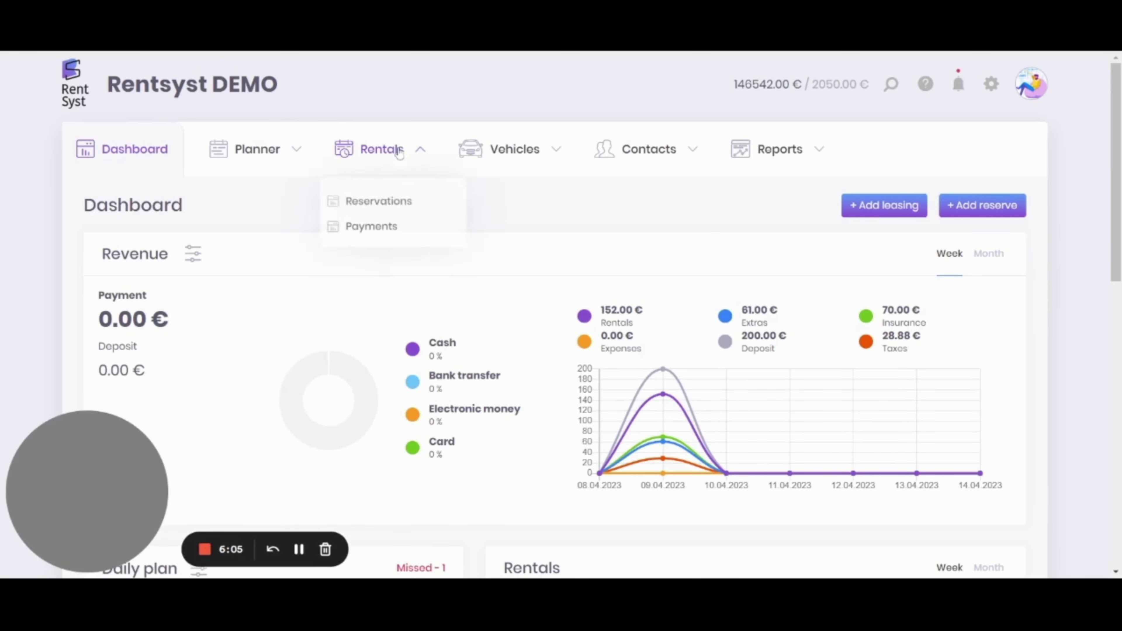
{"action": "left_click", "coordinate": [430, 201]}
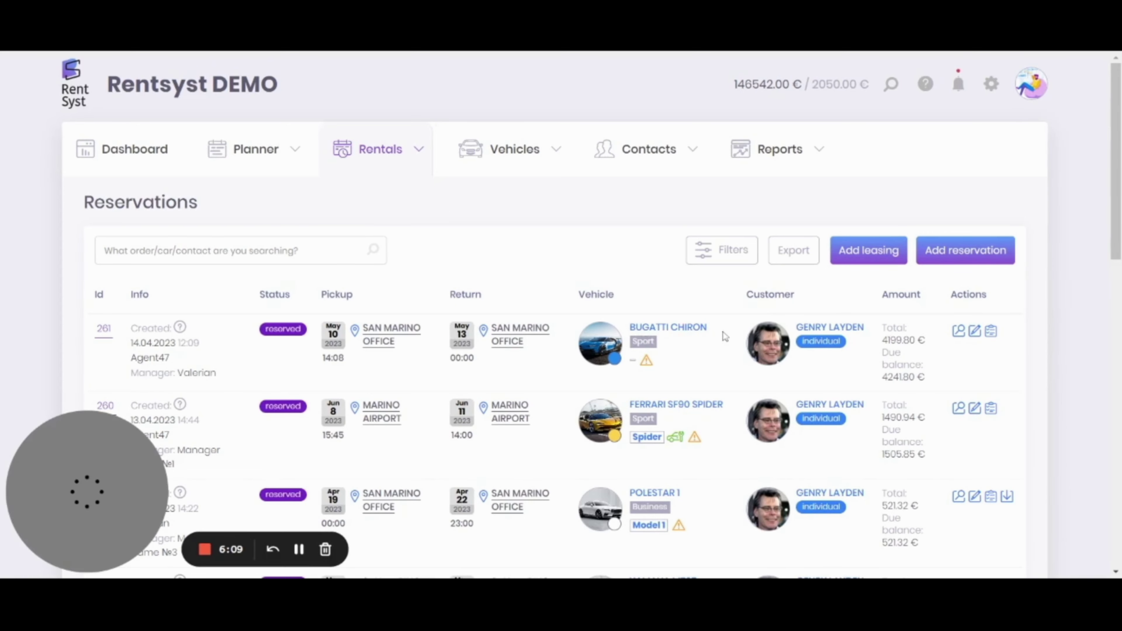
{"action": "left_click_drag", "start_coordinate": [707, 328], "coordinate": [630, 328]}
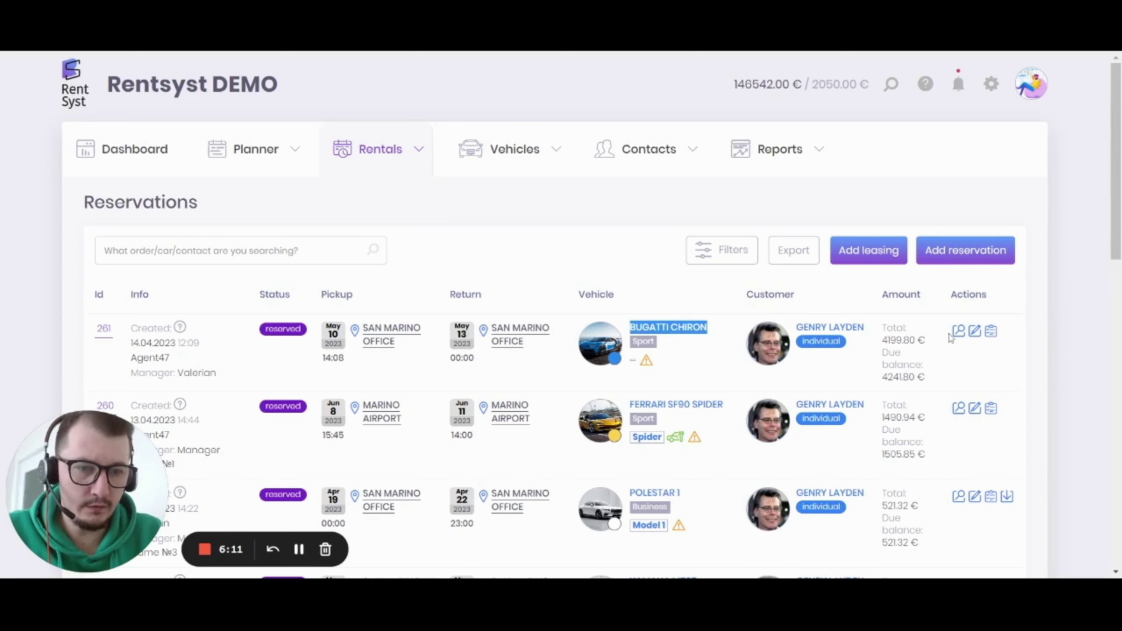
{"action": "left_click", "coordinate": [974, 332]}
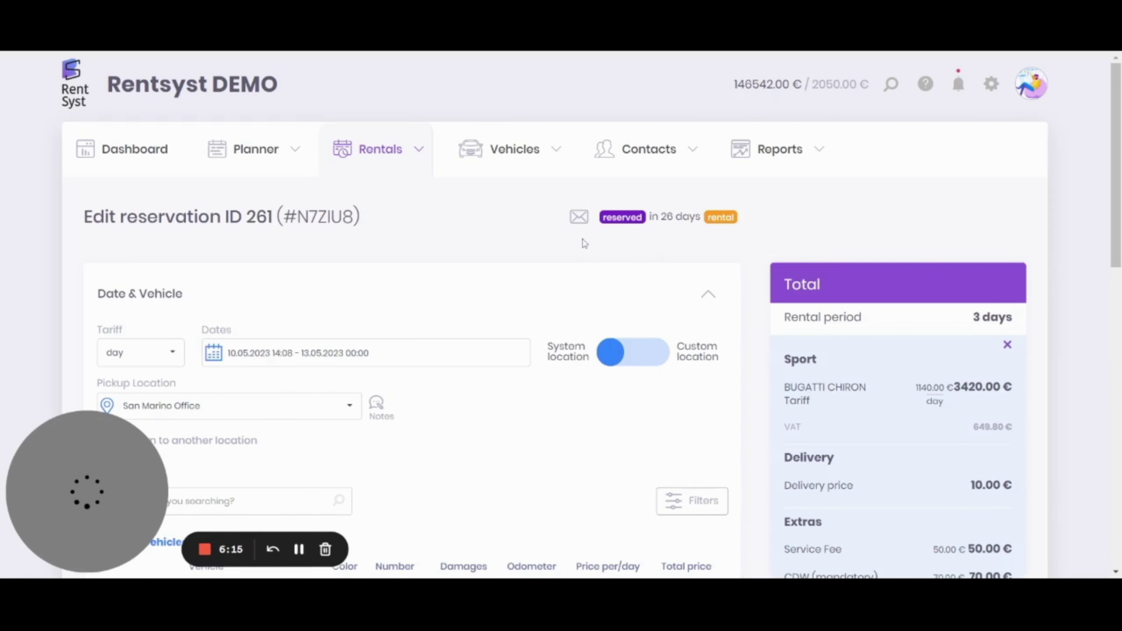
- Open the reservation's payments section and set the status of the 1696.72 € card payment to Paid
{"action": "scroll", "coordinate": [584, 243], "scroll_direction": "down", "scroll_amount": 15}
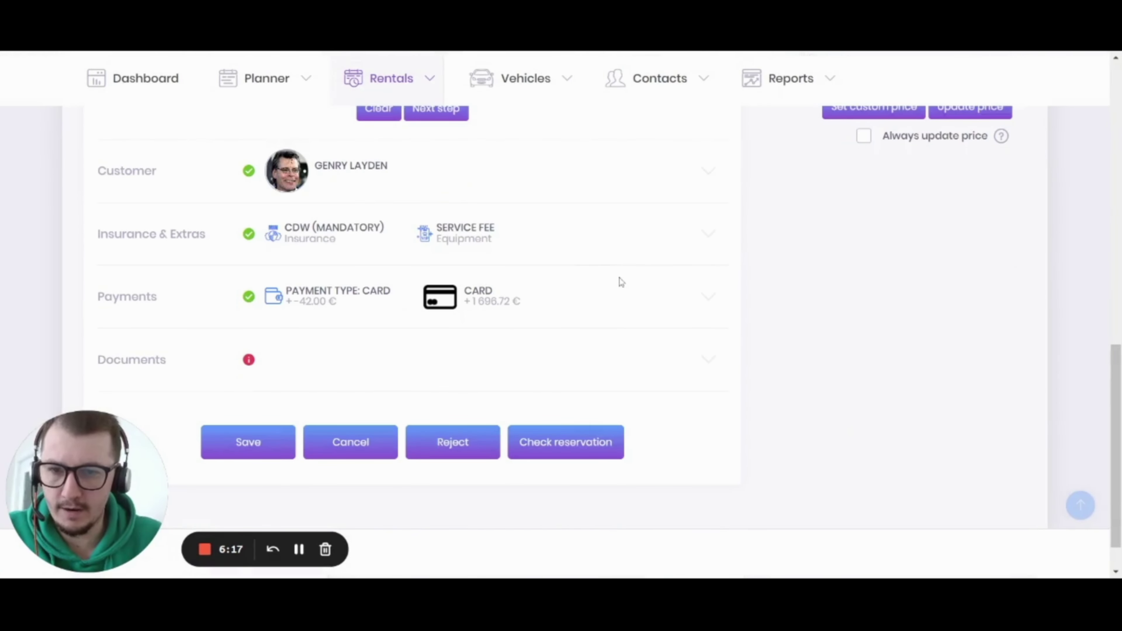
{"action": "left_click", "coordinate": [622, 282]}
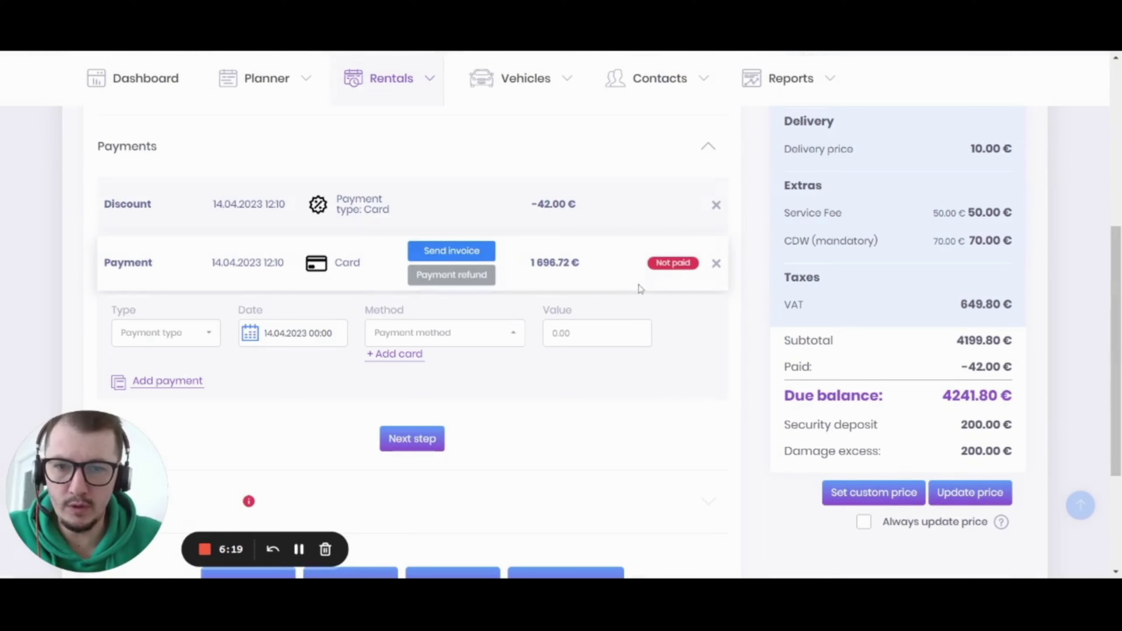
{"action": "left_click", "coordinate": [667, 264]}
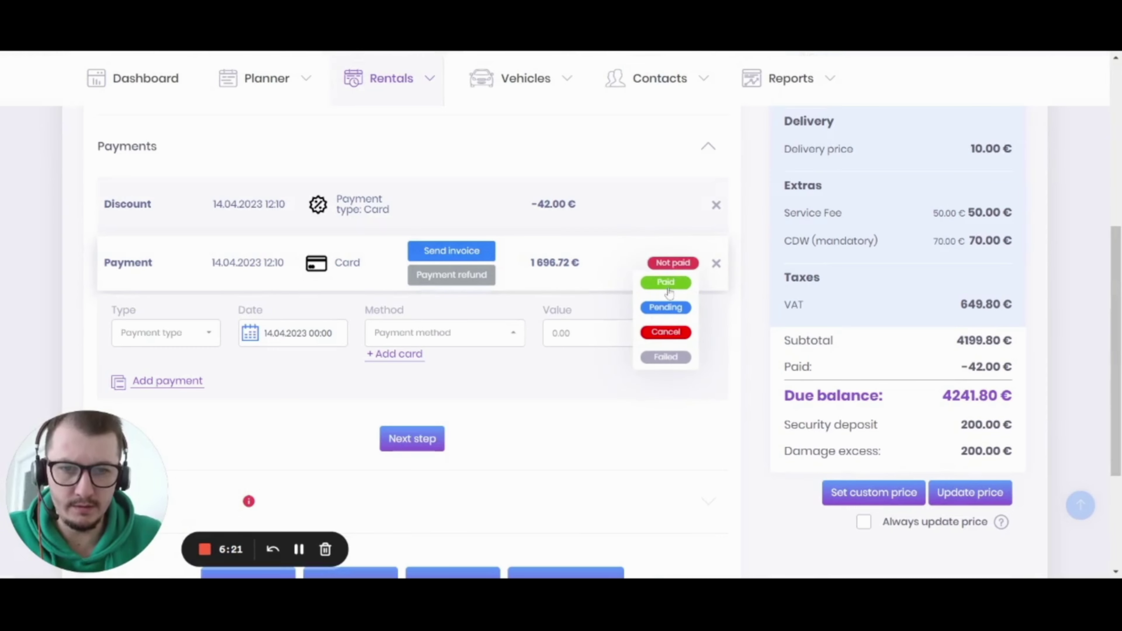
{"action": "left_click", "coordinate": [687, 283]}
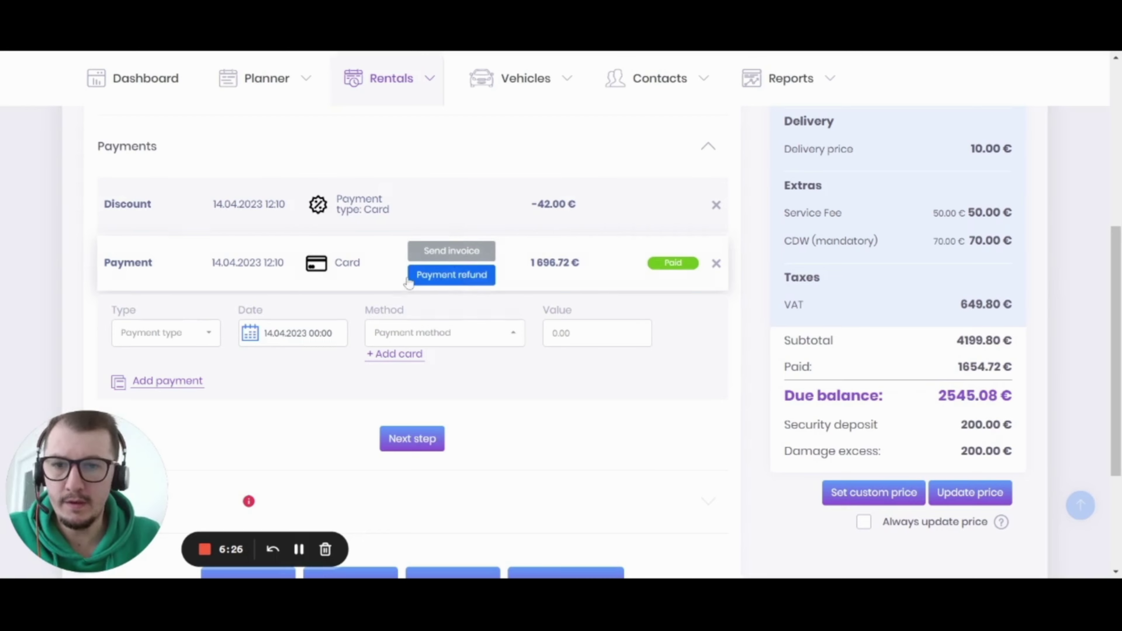
- Add a payment of 2545.08 € by card, dated 14.04.2023, to cover the due balance
{"action": "left_click", "coordinate": [166, 332]}
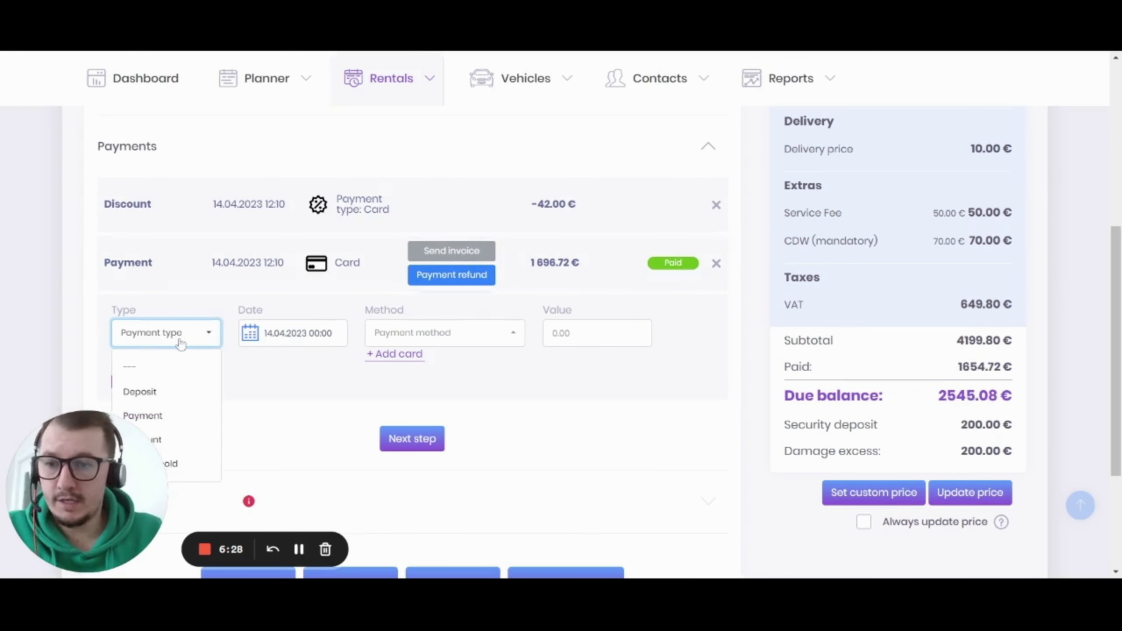
{"action": "scroll", "coordinate": [190, 376], "scroll_direction": "down", "scroll_amount": 2}
{"action": "left_click", "coordinate": [169, 342]}
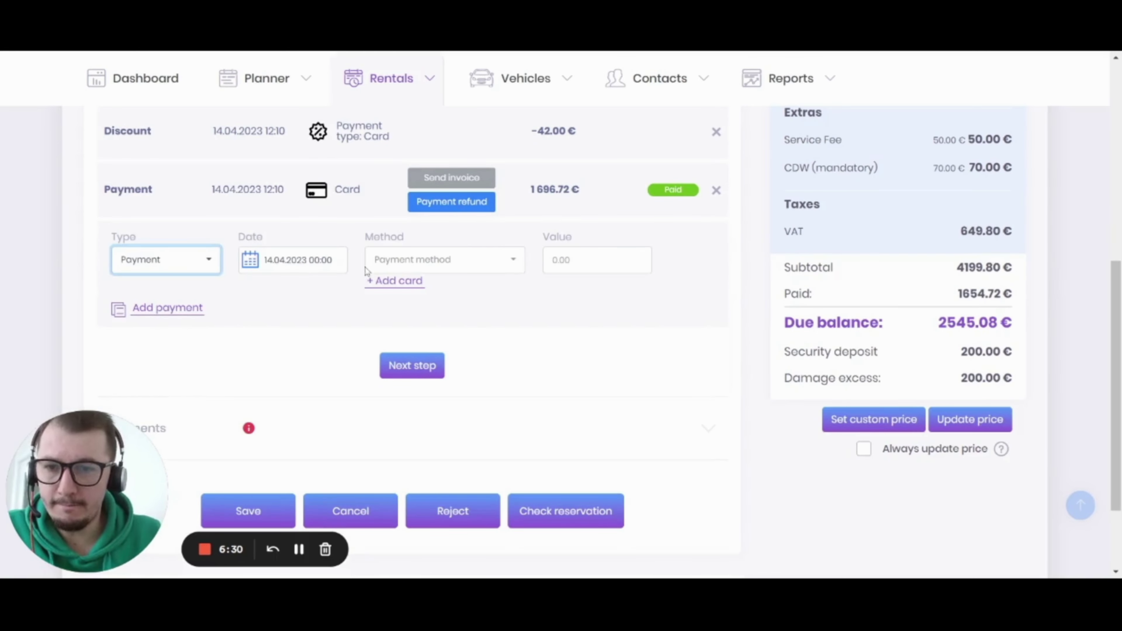
{"action": "left_click", "coordinate": [458, 259]}
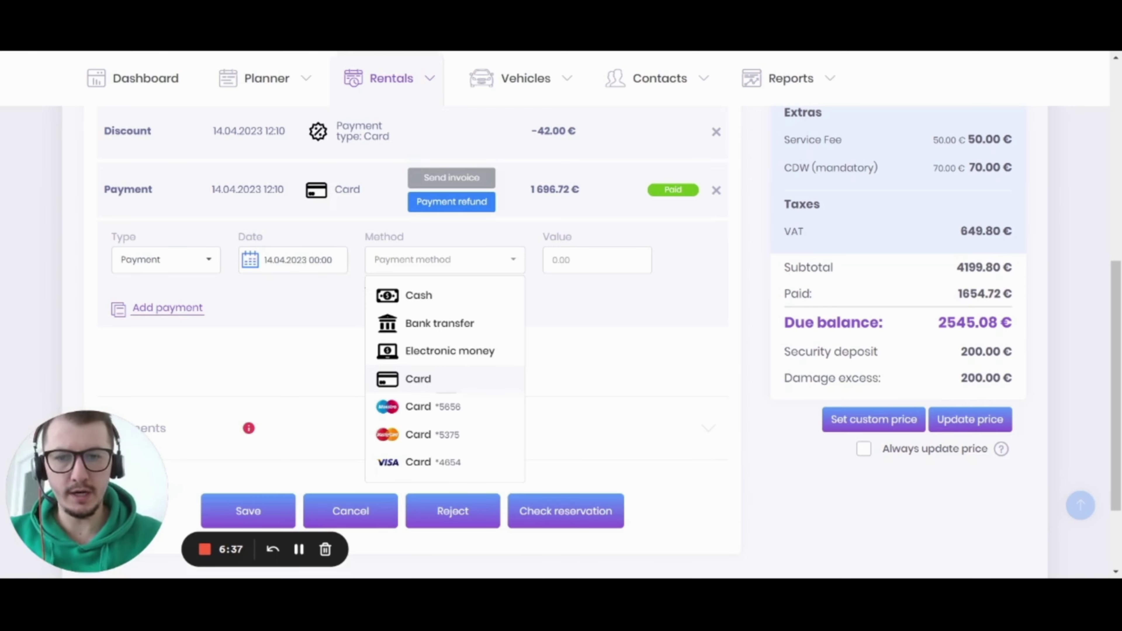
{"action": "left_click", "coordinate": [445, 387]}
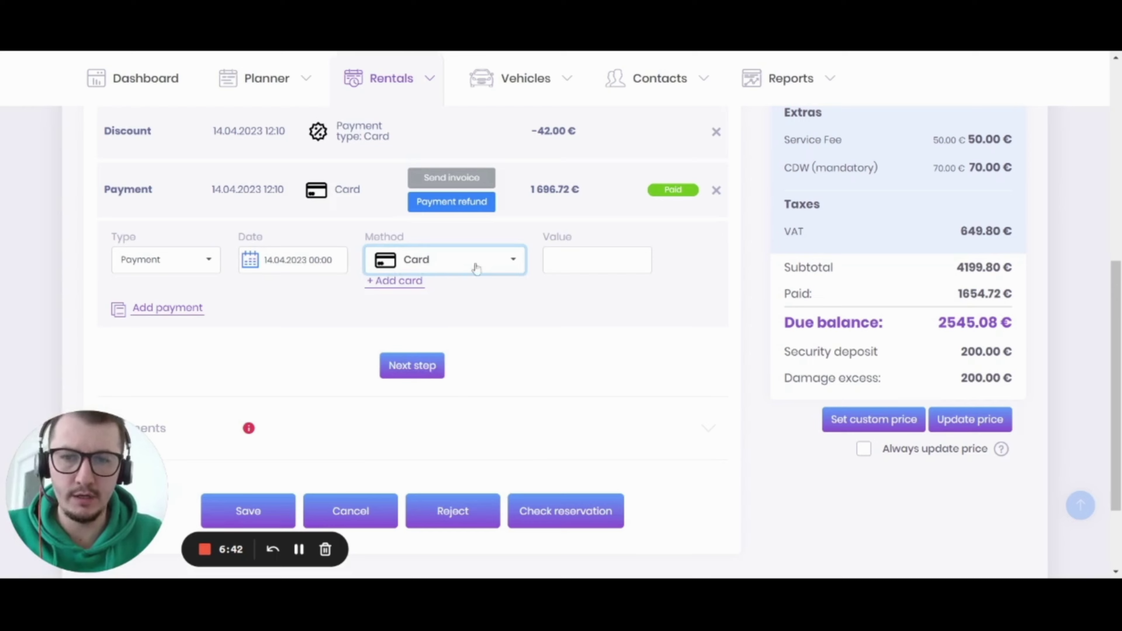
{"action": "key", "text": "Tab"}
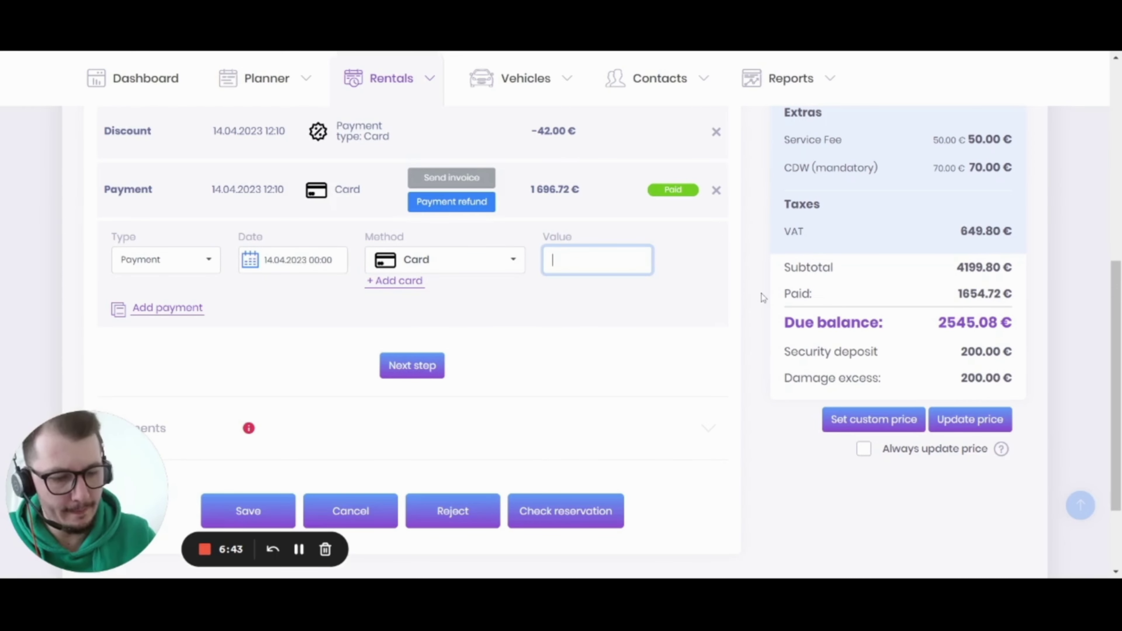
{"action": "type", "text": "2545"}
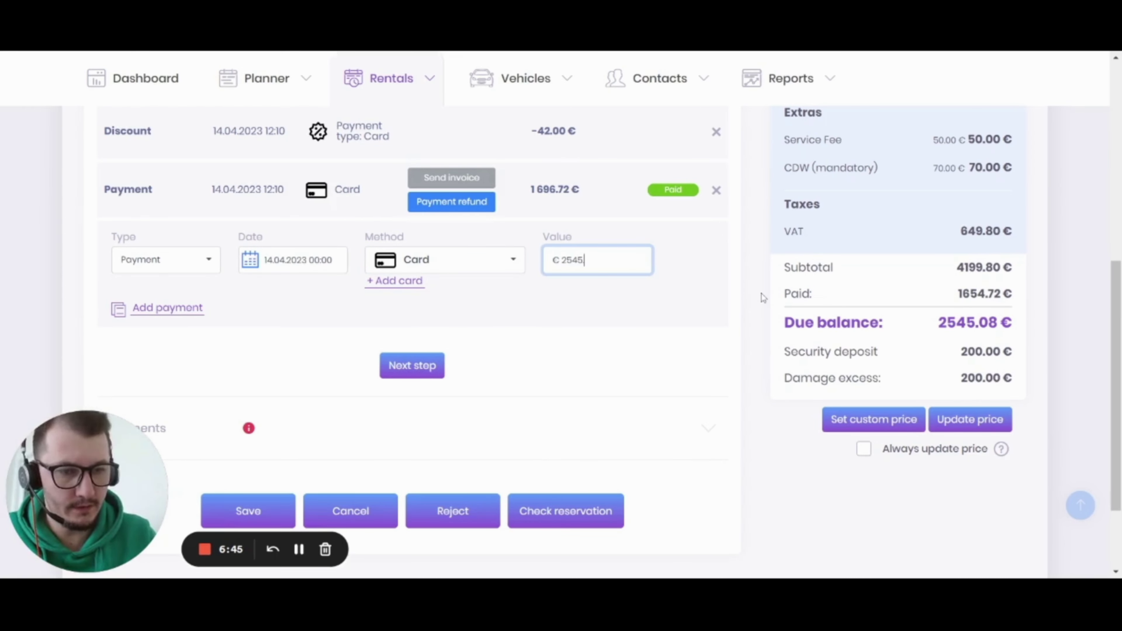
{"action": "type", "text": ".08"}
{"action": "left_click", "coordinate": [160, 308]}
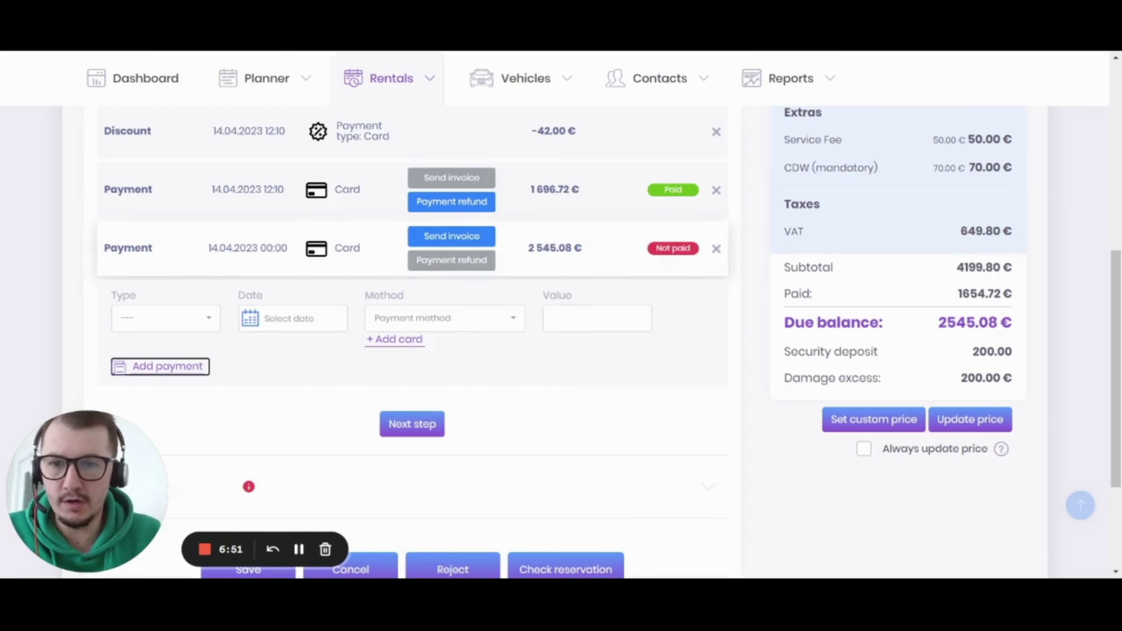
- Send the invoice for the 2545.08 € card payment, and set its status to Paid while checking the due balance
{"action": "left_click_drag", "start_coordinate": [529, 249], "coordinate": [590, 252]}
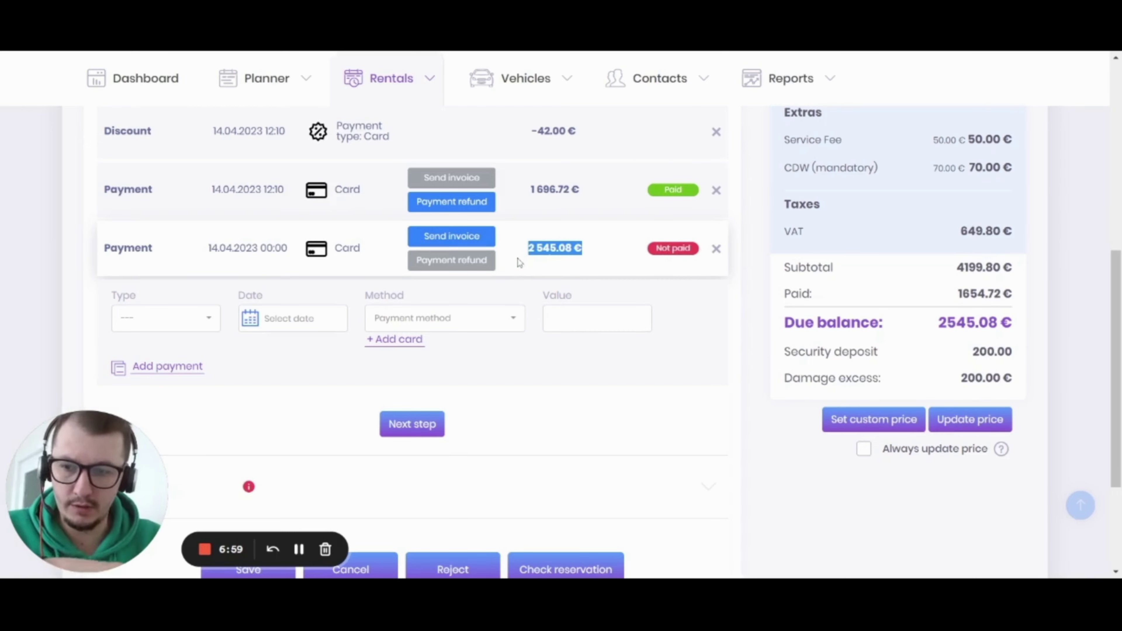
{"action": "left_click", "coordinate": [450, 242]}
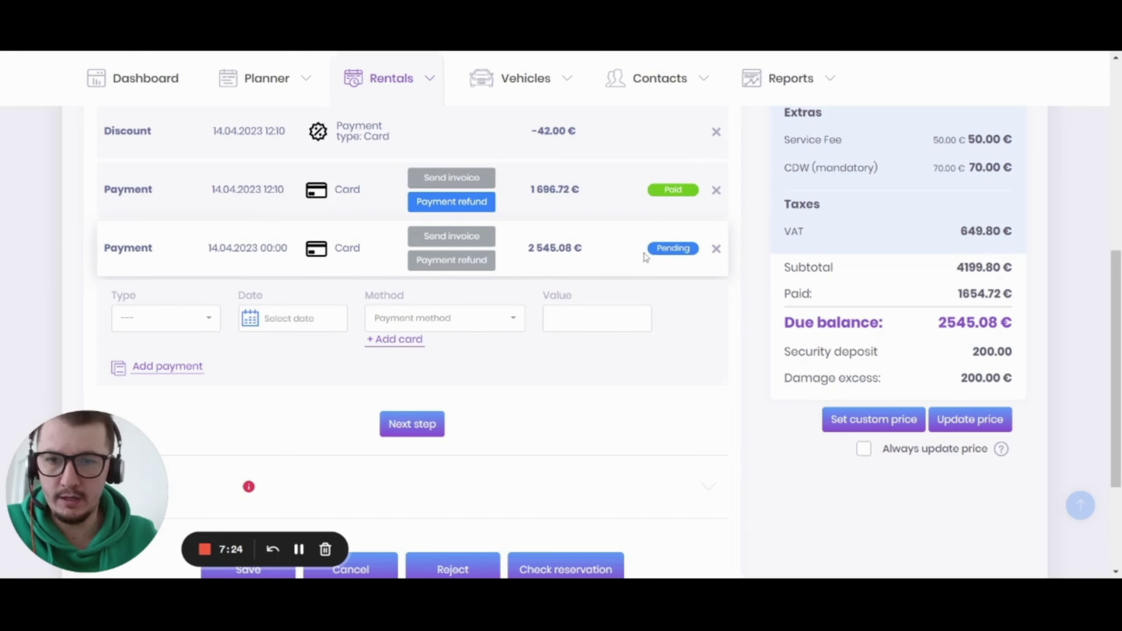
{"action": "left_click", "coordinate": [683, 252]}
{"action": "left_click", "coordinate": [666, 274]}
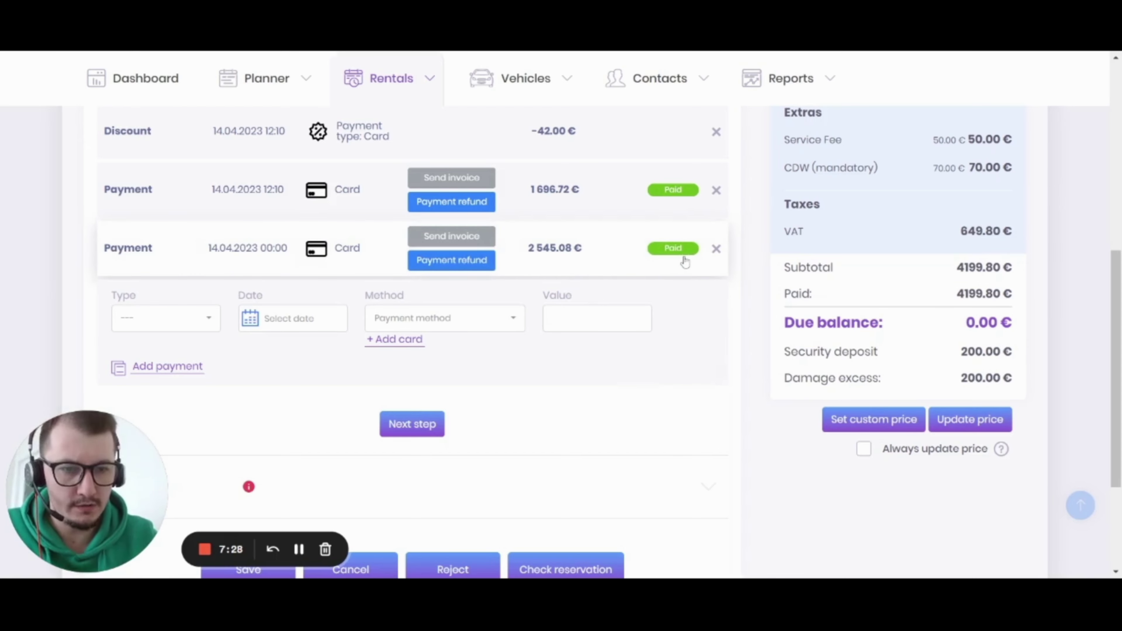
{"action": "left_click_drag", "start_coordinate": [964, 323], "coordinate": [1024, 326]}
{"action": "left_click_drag", "start_coordinate": [784, 323], "coordinate": [1013, 323]}
{"action": "left_click", "coordinate": [831, 252]}
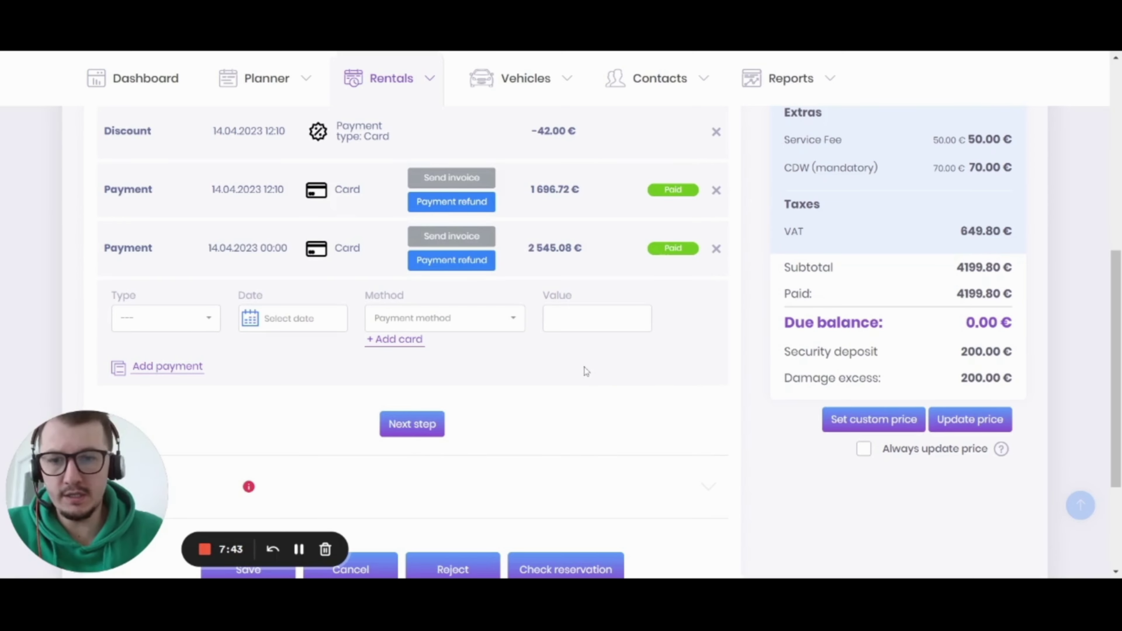
- Add a 200 € deposit by card, dated 14.04.2023, and set its status to Paid
{"action": "left_click", "coordinate": [164, 318]}
{"action": "scroll", "coordinate": [188, 409], "scroll_direction": "down", "scroll_amount": 2}
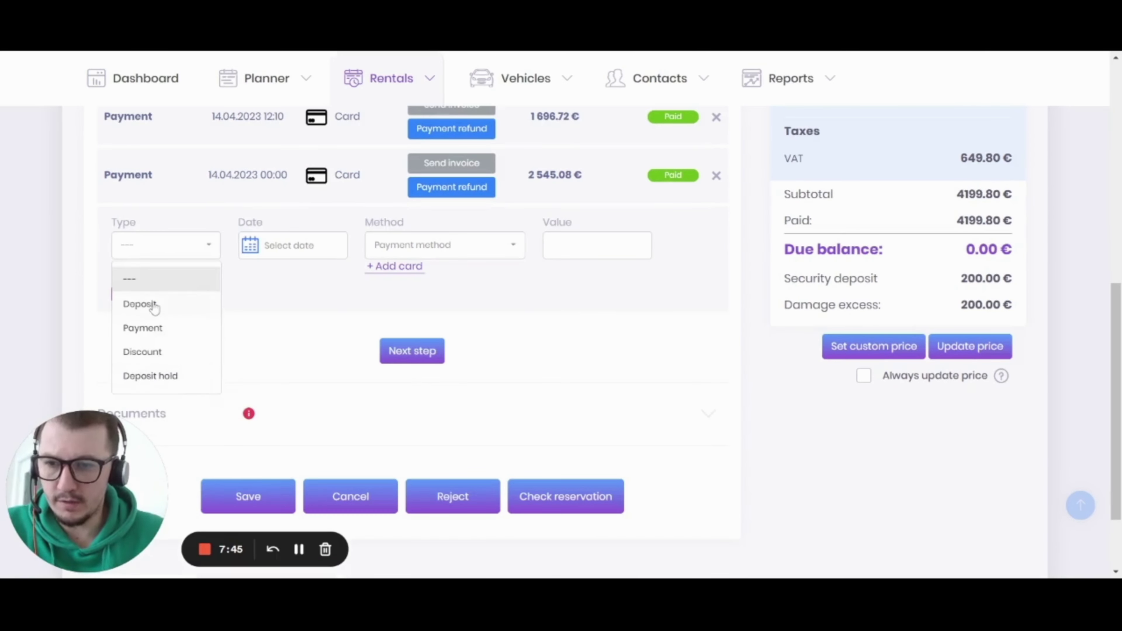
{"action": "left_click", "coordinate": [141, 301]}
{"action": "left_click", "coordinate": [292, 246]}
{"action": "left_click", "coordinate": [389, 463]}
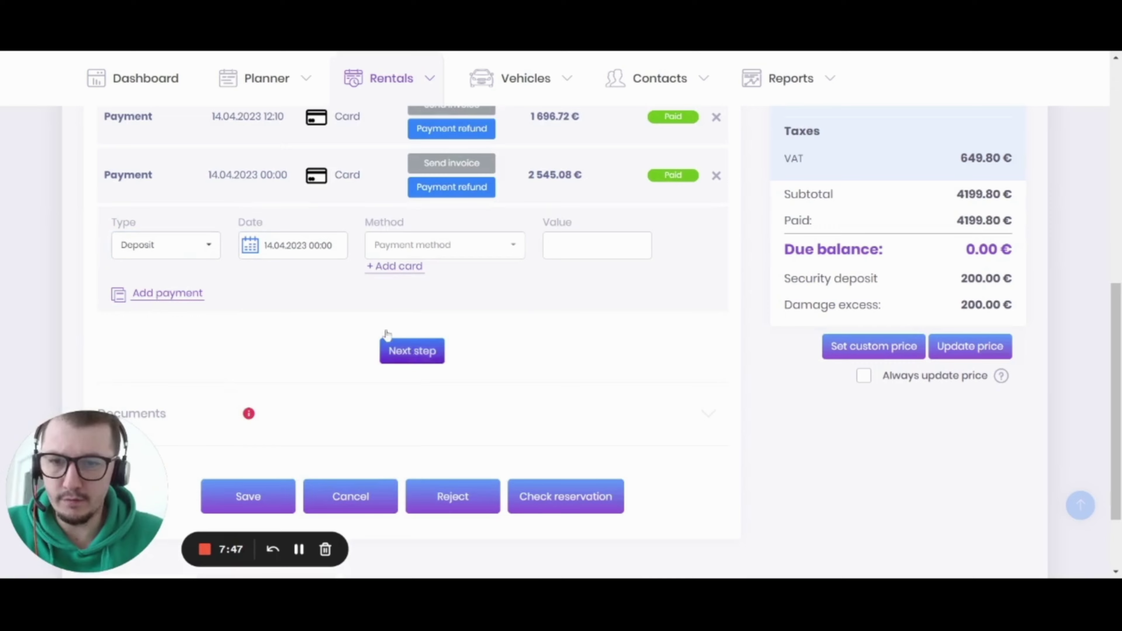
{"action": "left_click", "coordinate": [449, 247]}
{"action": "left_click", "coordinate": [419, 364]}
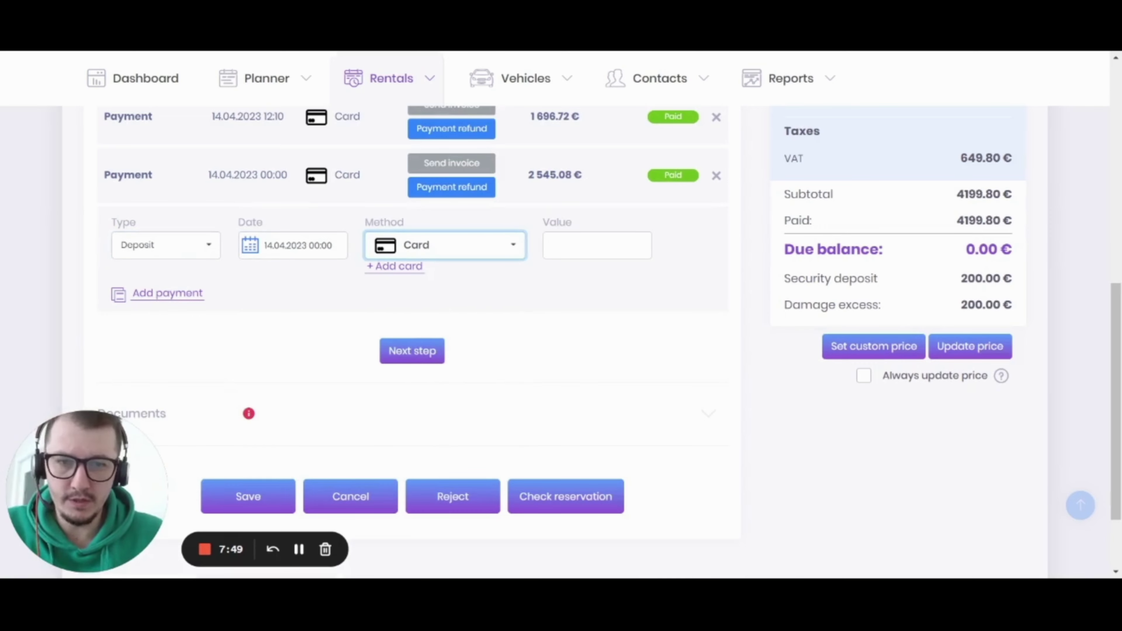
{"action": "left_click", "coordinate": [588, 254]}
{"action": "type", "text": "200"}
{"action": "left_click", "coordinate": [198, 293]}
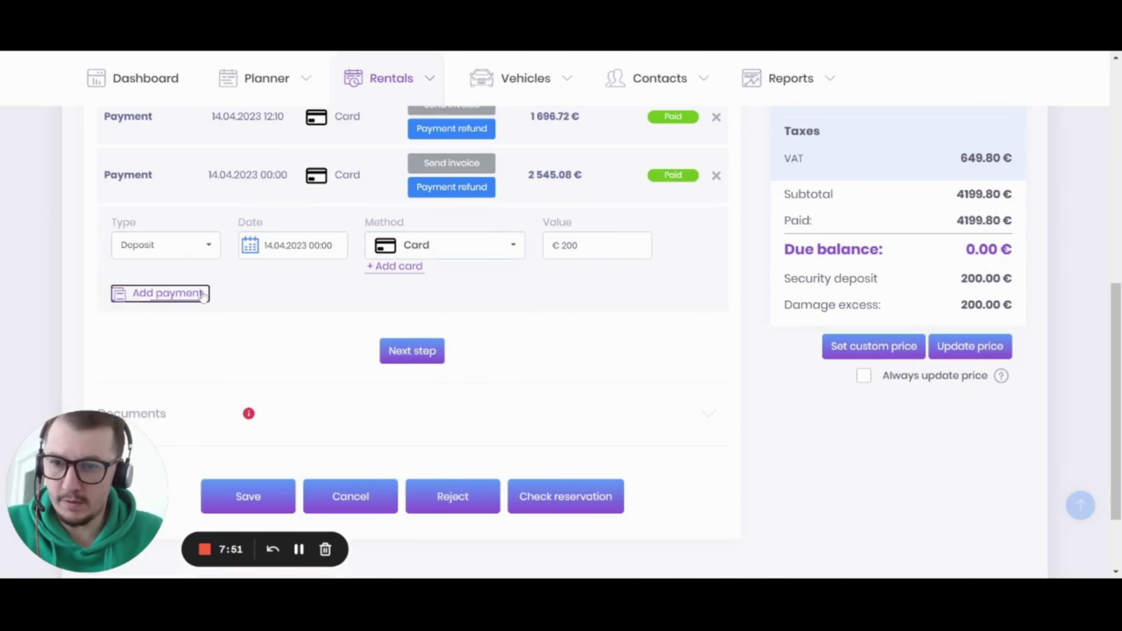
{"action": "left_click", "coordinate": [667, 235]}
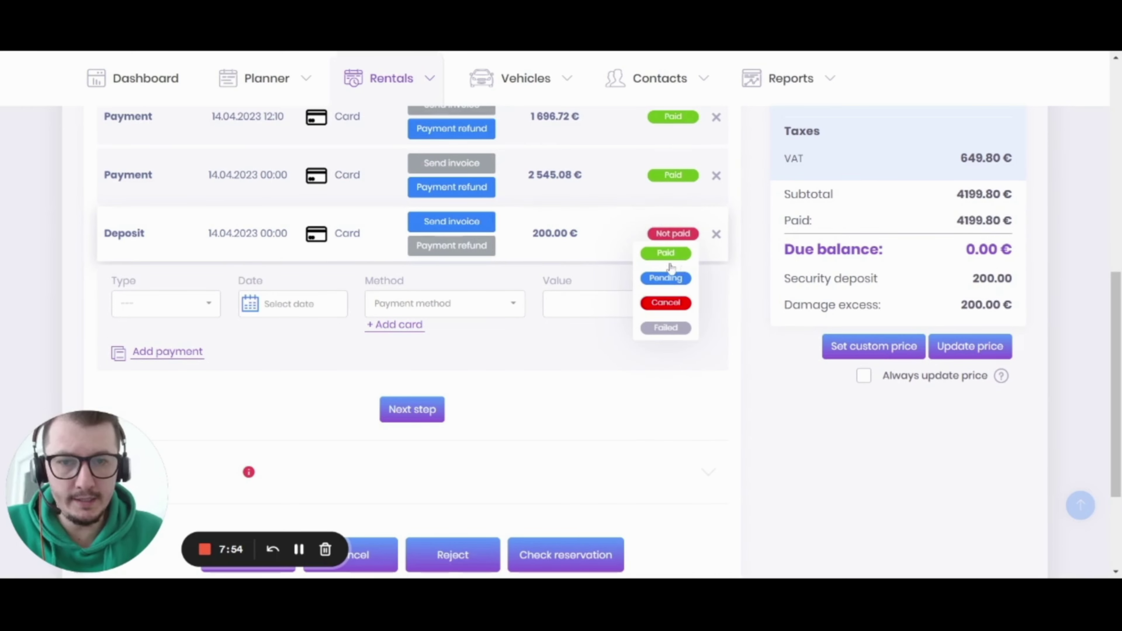
{"action": "left_click", "coordinate": [674, 259]}
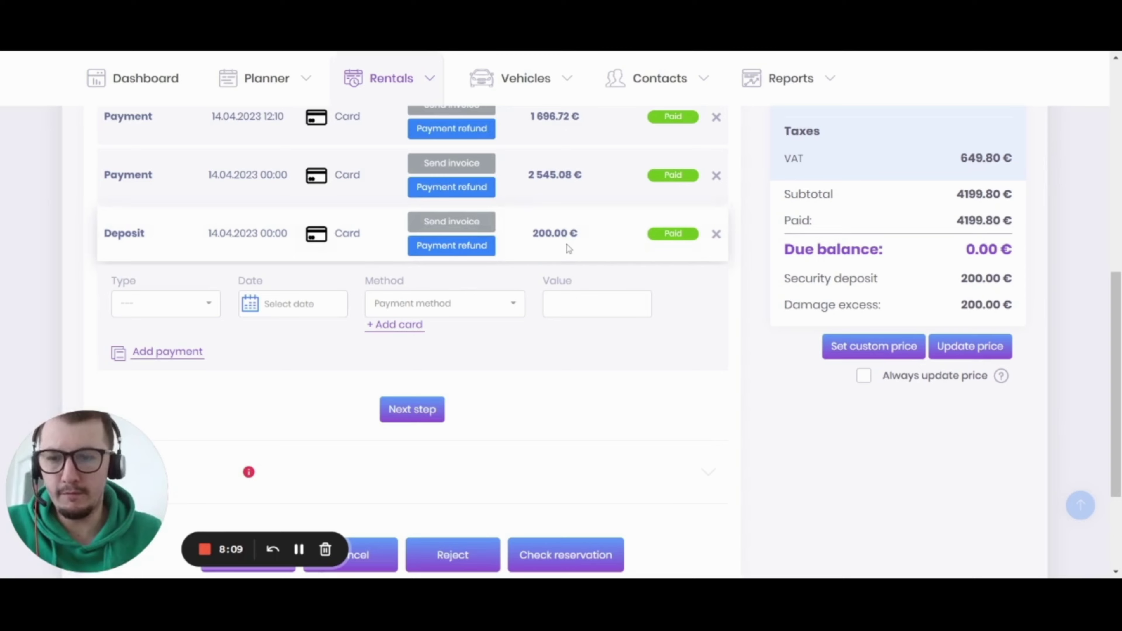
- Examine the deposit's refund amount dialog through Payment refund and the Refund status, closing it each time without entering an amount
{"action": "scroll", "coordinate": [546, 418], "scroll_direction": "up", "scroll_amount": 3}
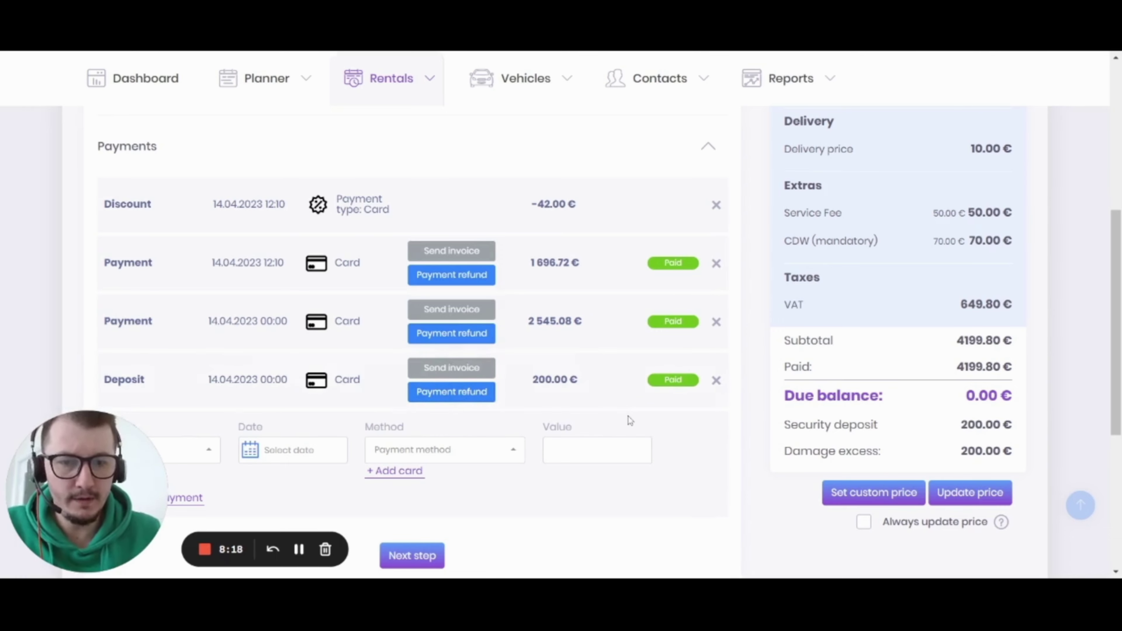
{"action": "left_click", "coordinate": [455, 393]}
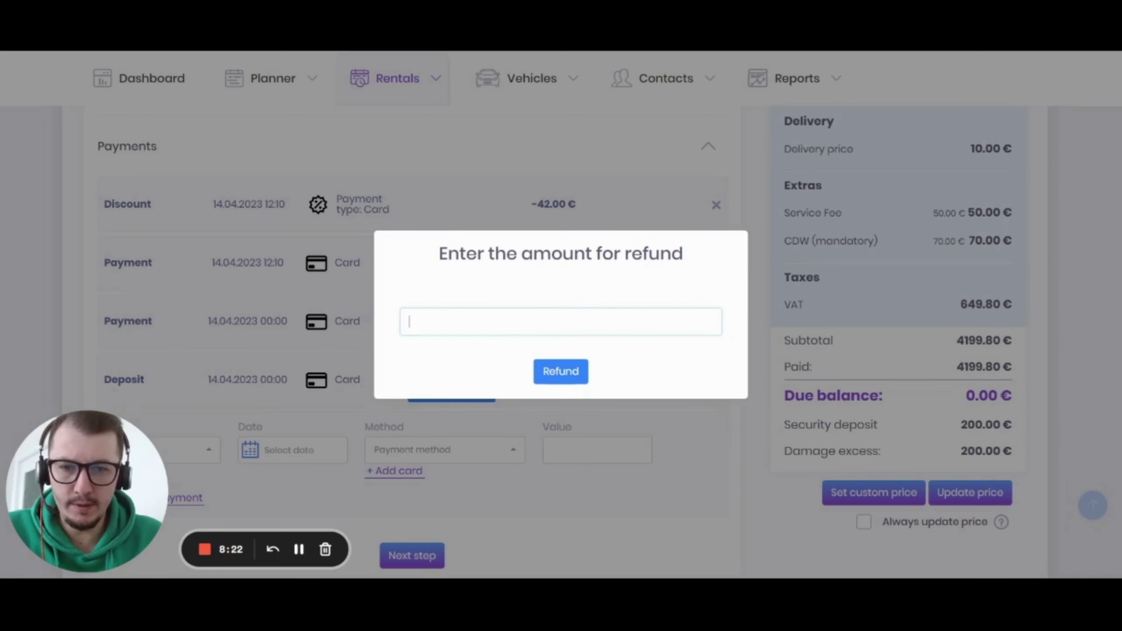
{"action": "left_click_drag", "start_coordinate": [489, 254], "coordinate": [676, 471]}
{"action": "left_click", "coordinate": [647, 476]}
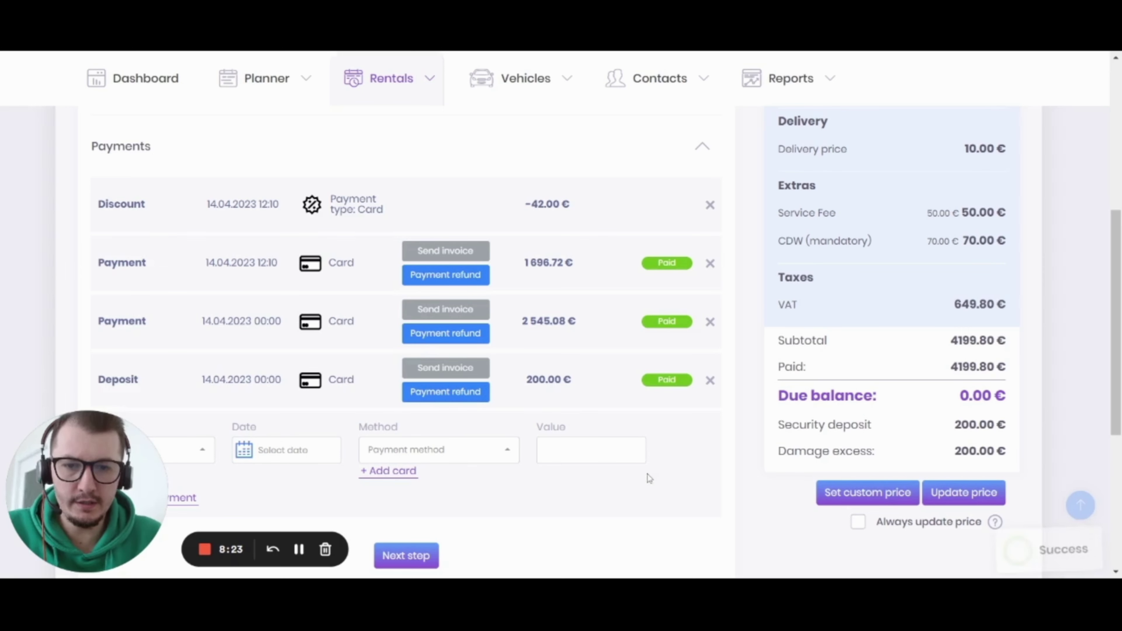
{"action": "left_click", "coordinate": [668, 380]}
{"action": "left_click", "coordinate": [668, 451]}
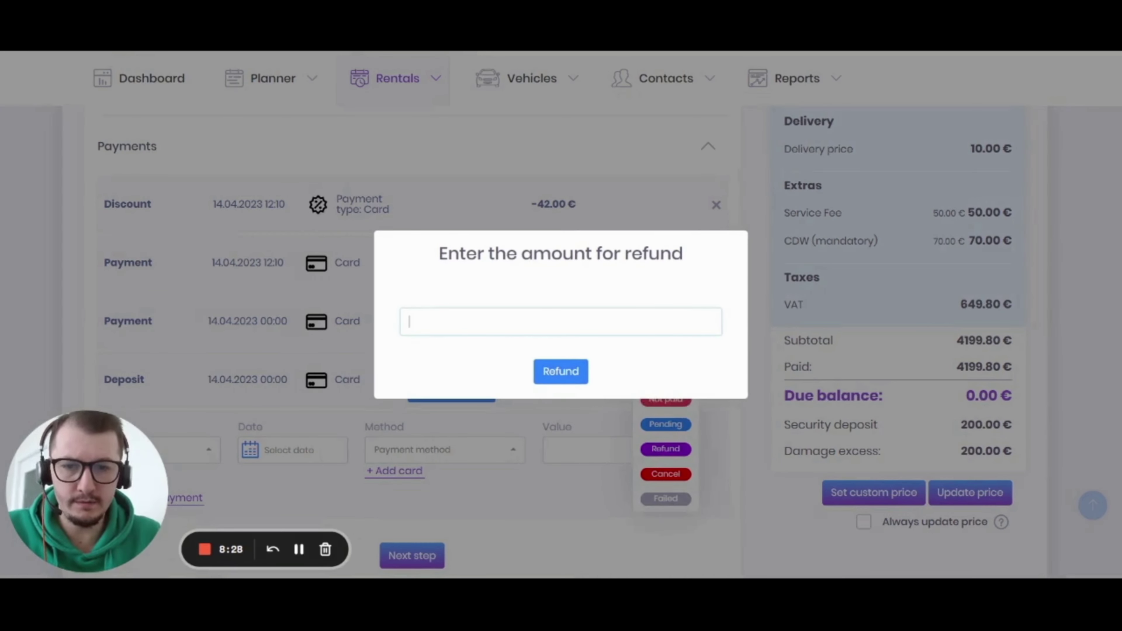
{"action": "left_click_drag", "start_coordinate": [436, 255], "coordinate": [716, 274]}
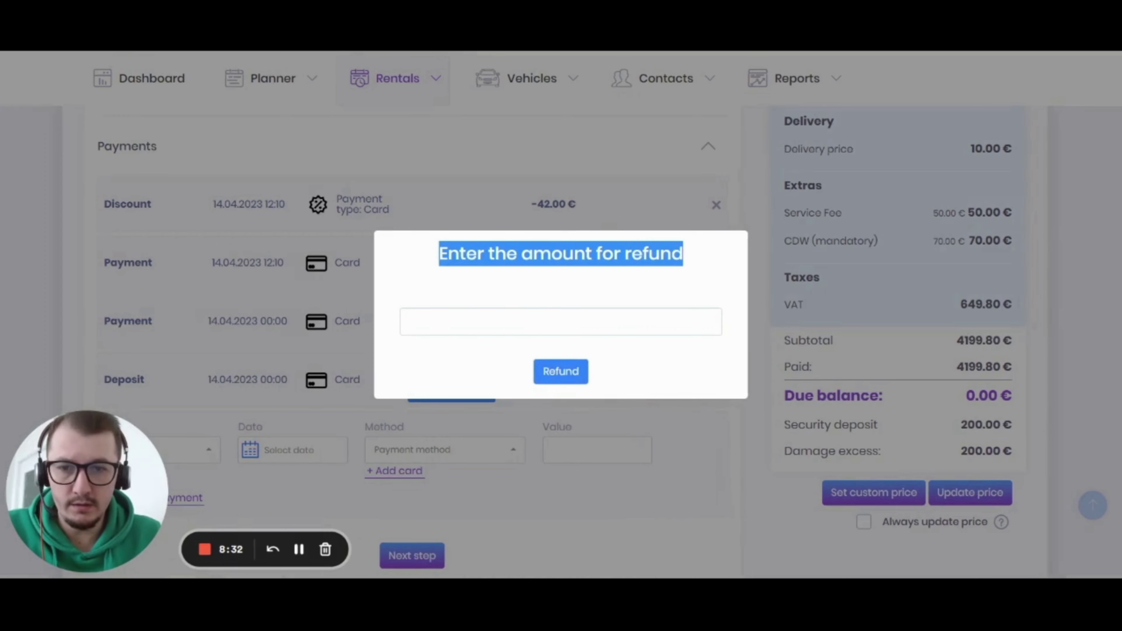
{"action": "left_click", "coordinate": [491, 310]}
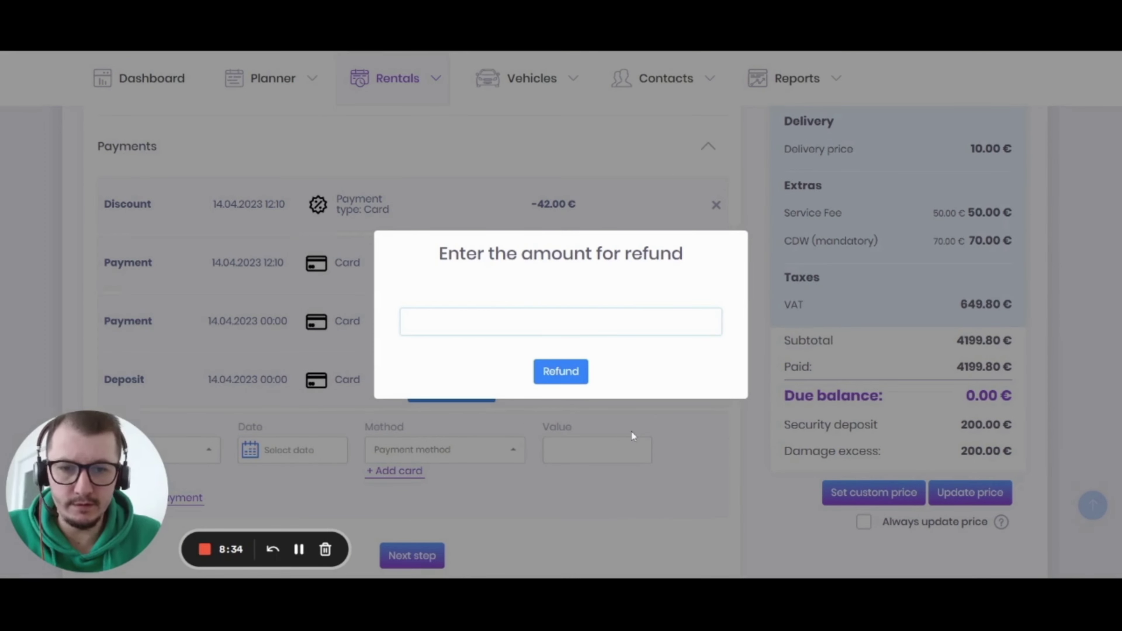
{"action": "left_click", "coordinate": [700, 460]}
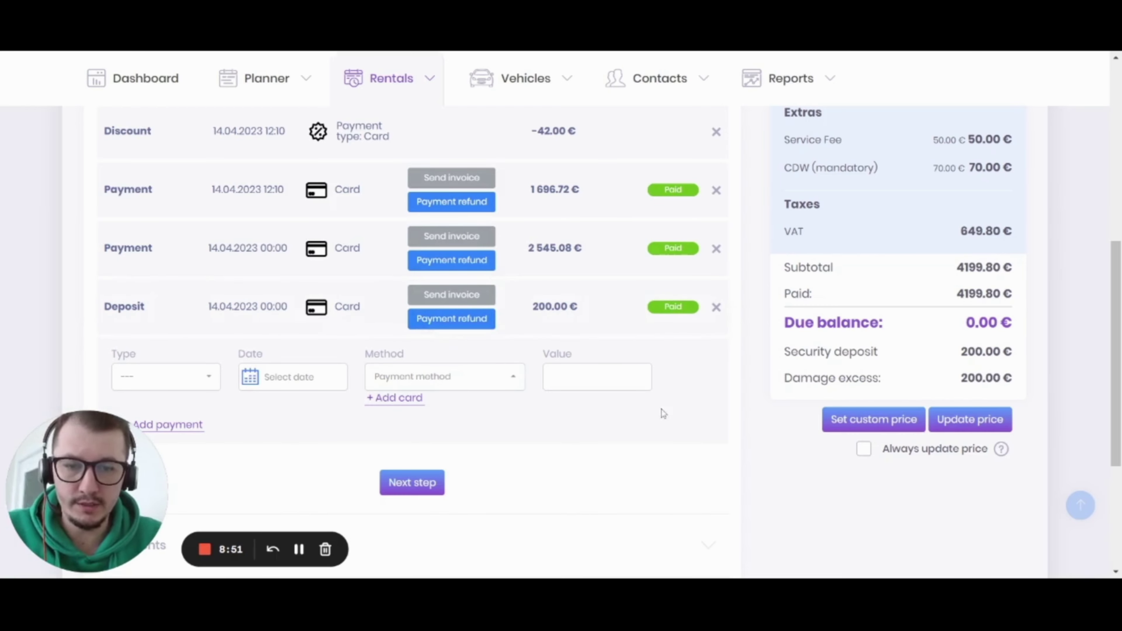
- Refund 200 € on the deposit
{"action": "left_click", "coordinate": [452, 319]}
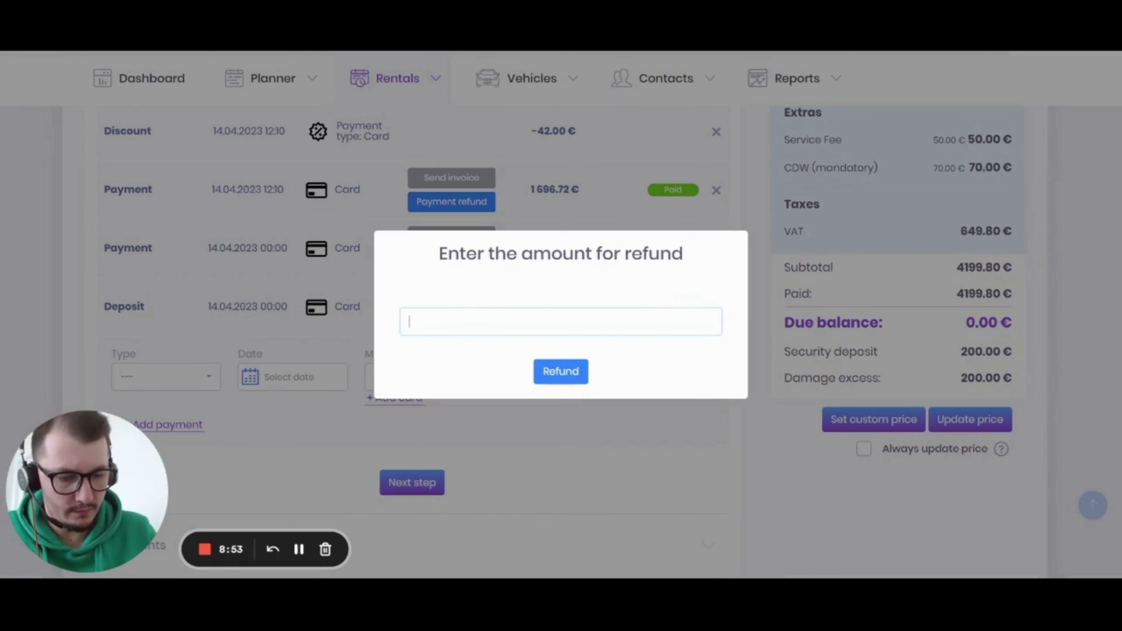
{"action": "type", "text": "200"}
{"action": "left_click", "coordinate": [573, 376]}
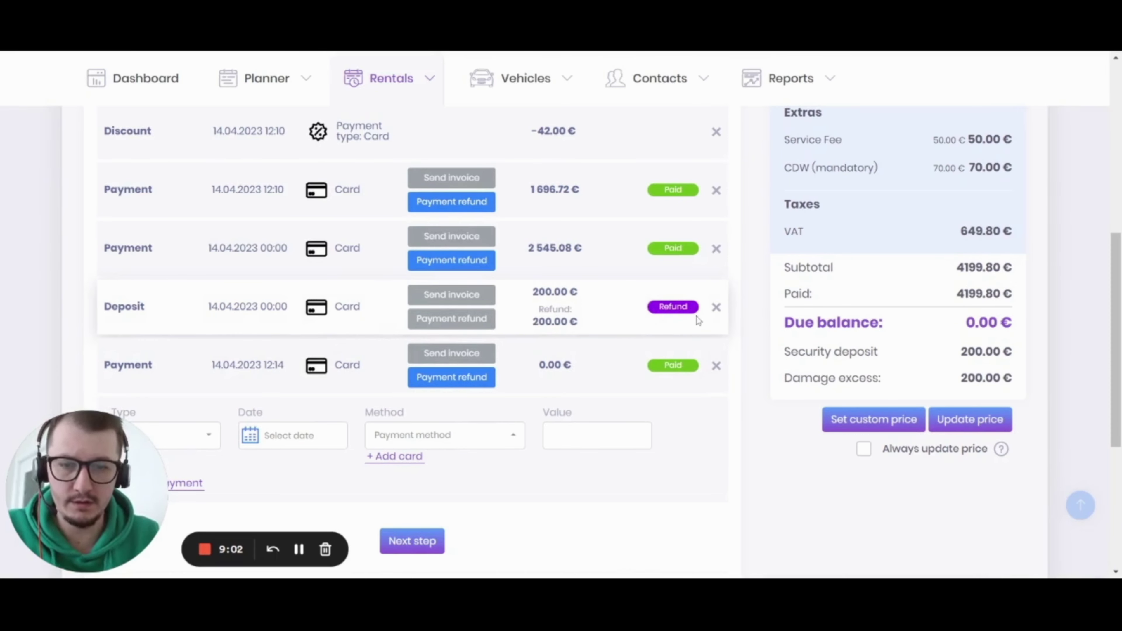
- Review the available payment methods for a new payment entry without choosing one
{"action": "scroll", "coordinate": [698, 320], "scroll_direction": "down", "scroll_amount": 3}
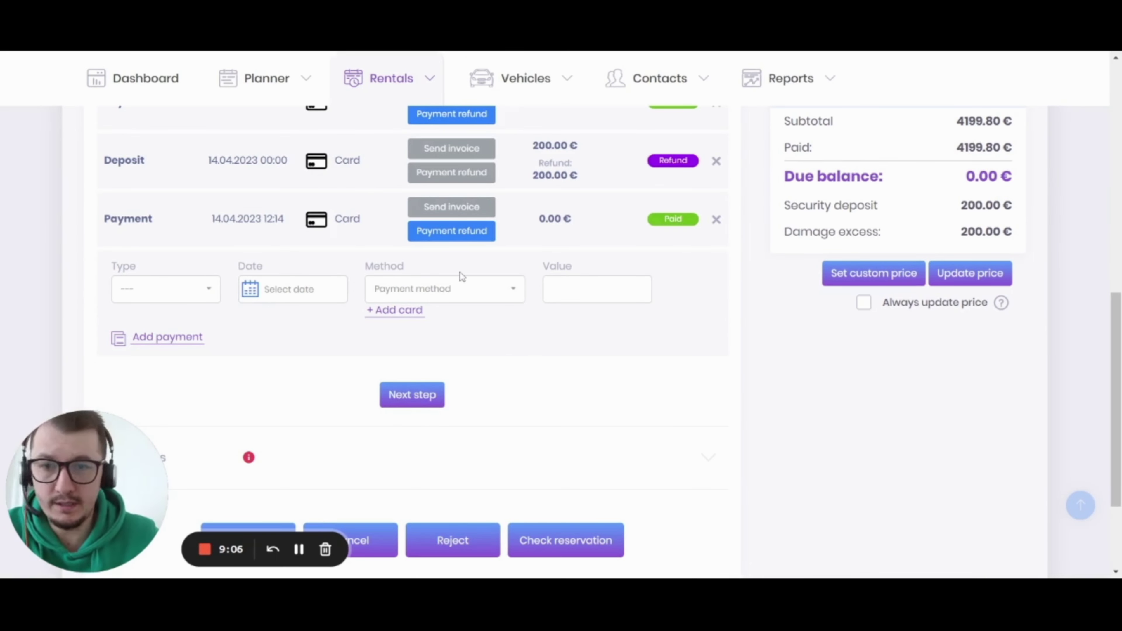
{"action": "left_click", "coordinate": [456, 288]}
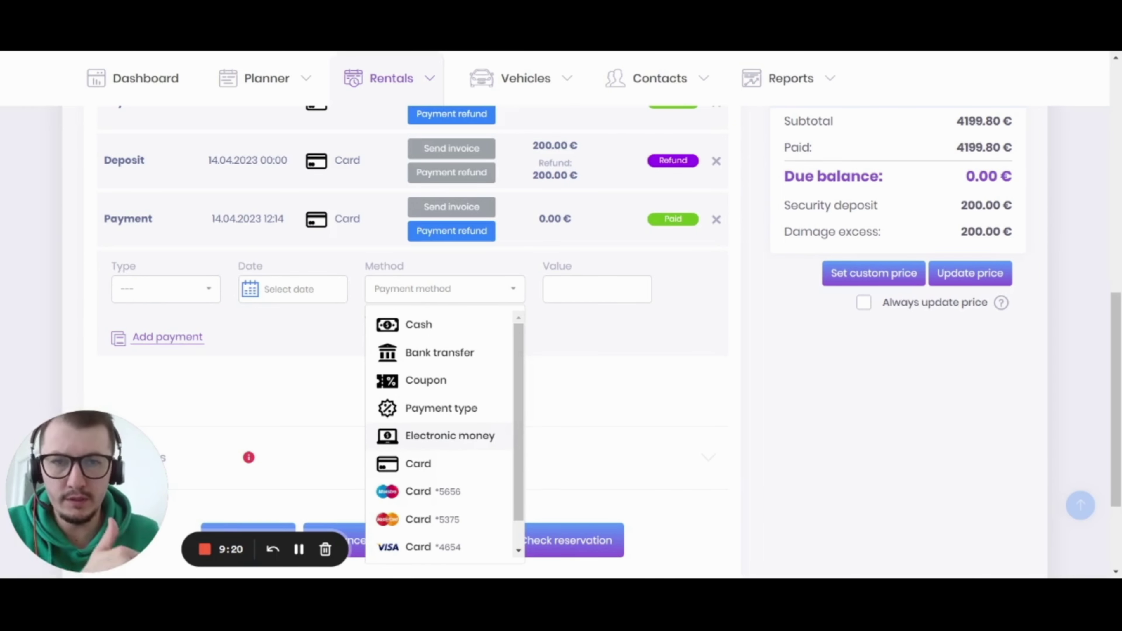
{"action": "left_click", "coordinate": [553, 433]}
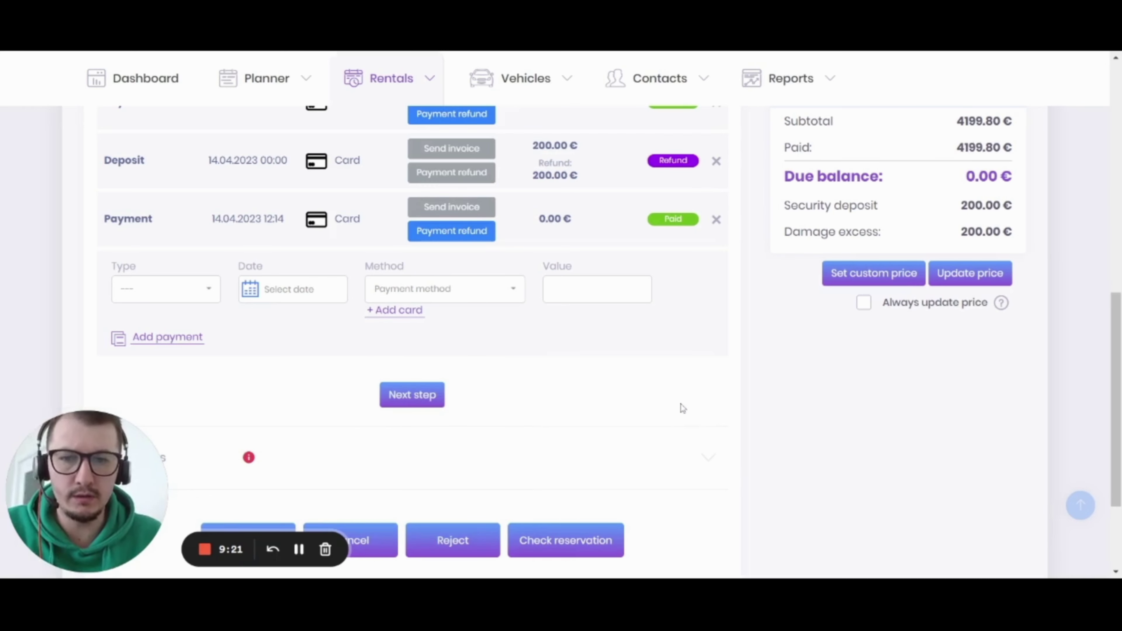